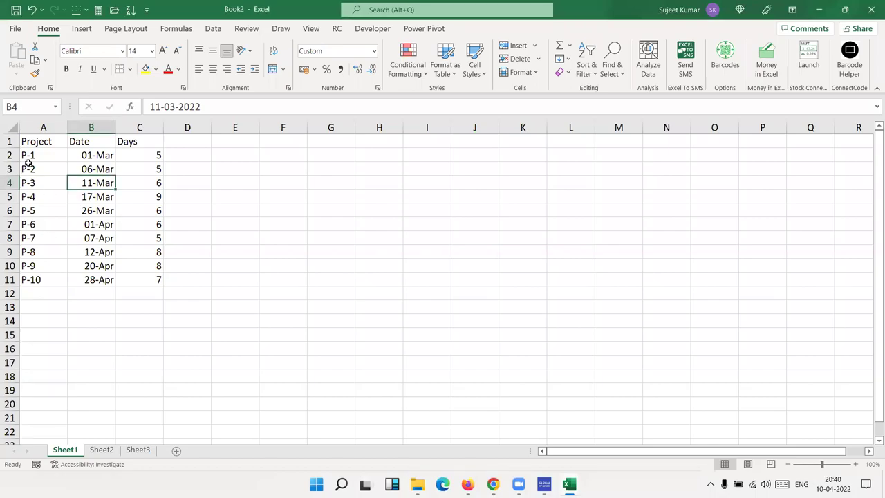
Select the data table and preview the Project timeline and Gantt project planner templates
{"action": "mouse_move", "coordinate": [27, 143]}
{"action": "left_mouse_down"}
{"action": "mouse_move", "coordinate": [80, 167]}
{"action": "mouse_move", "coordinate": [132, 276]}
{"action": "left_mouse_up"}
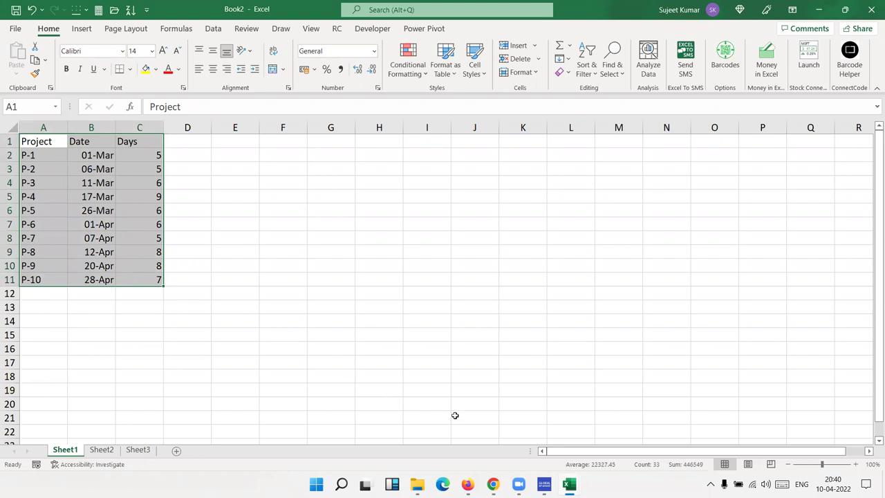
{"action": "left_click", "coordinate": [15, 30]}
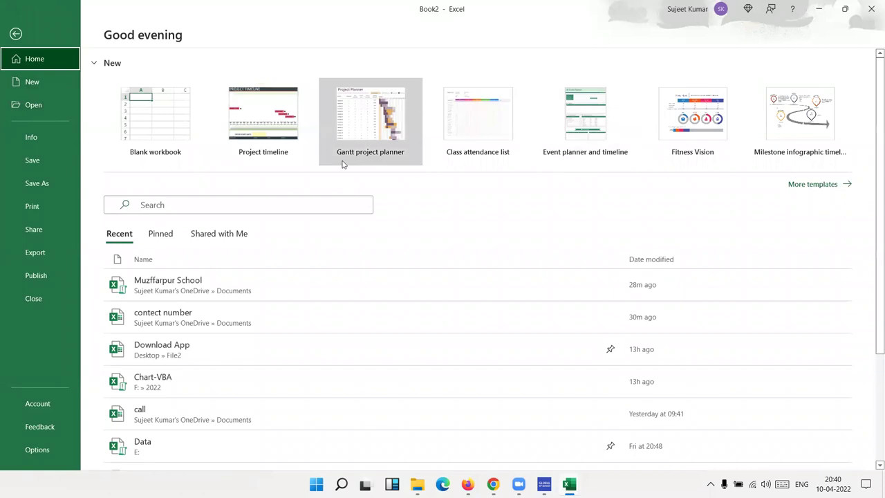
{"action": "left_click", "coordinate": [257, 131]}
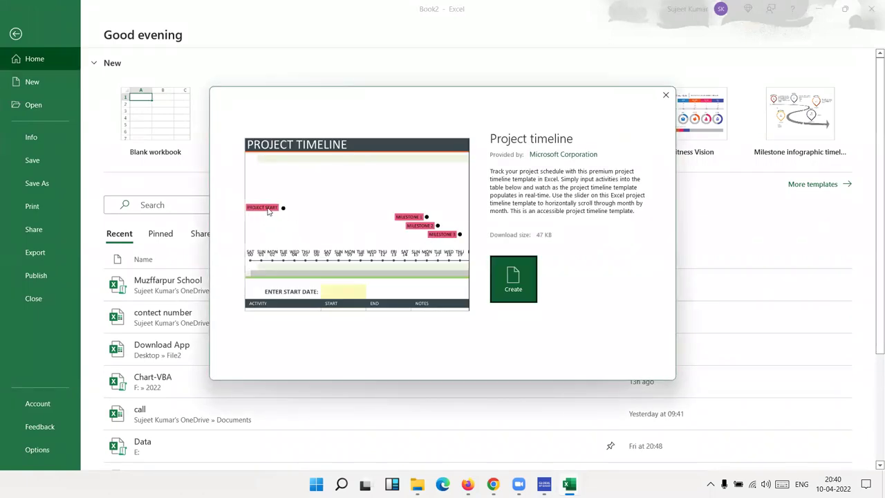
{"action": "key", "text": "Escape"}
{"action": "left_click", "coordinate": [394, 160]}
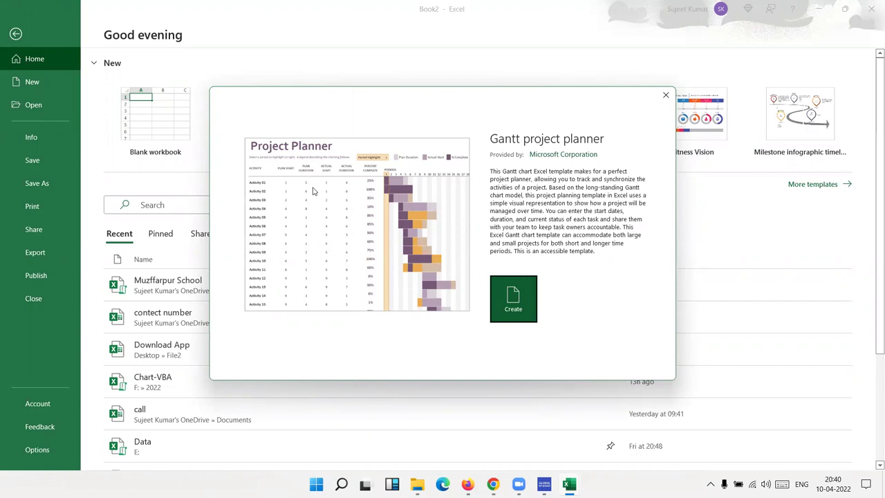
{"action": "key", "text": "Escape"}
{"action": "key", "text": "Escape"}
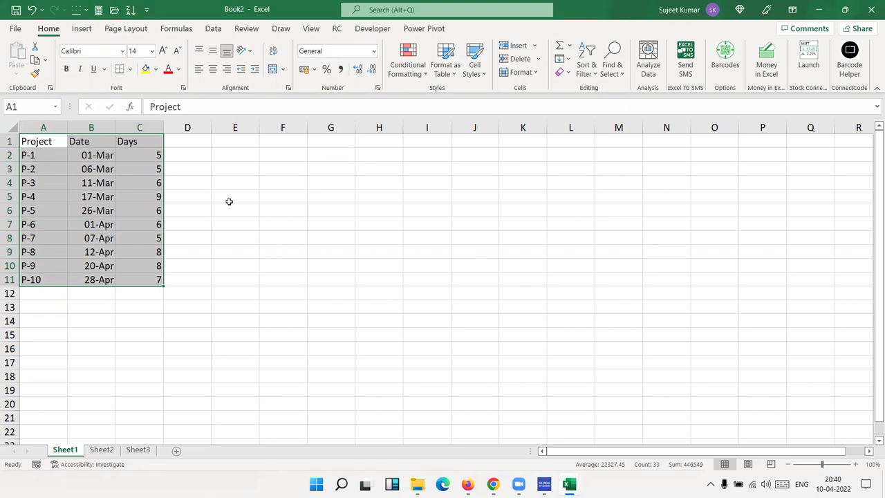
Show the dates in B2:B11 as General serial numbers like 44621
{"action": "left_click", "coordinate": [81, 159]}
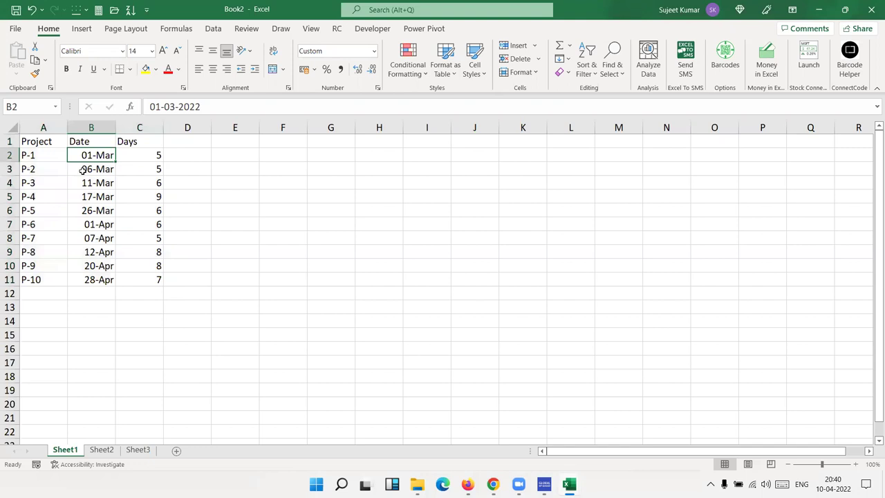
{"action": "key", "text": "shift+Down"}
{"action": "key", "text": "shift+Down"}
{"action": "key", "text": "shift+Down"}
{"action": "key", "text": "shift+Down"}
{"action": "key", "text": "shift+Down"}
{"action": "key", "text": "shift+Down"}
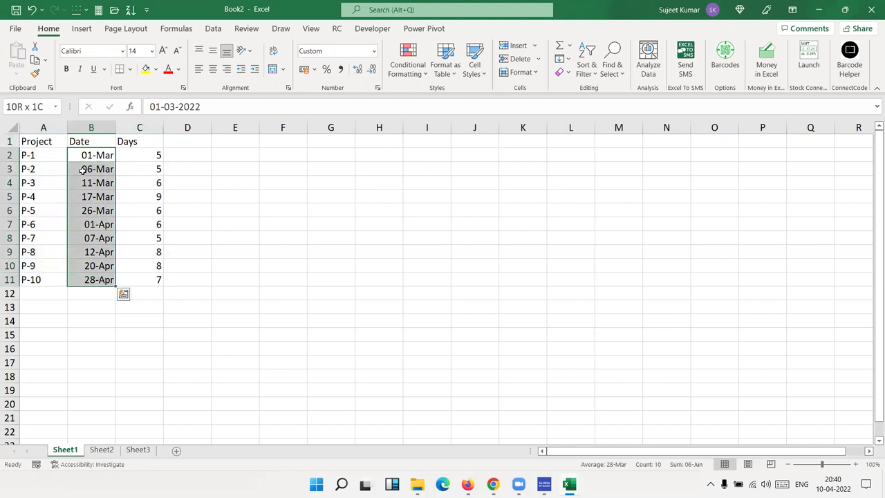
{"action": "key", "text": "ctrl+shift+asciitilde"}
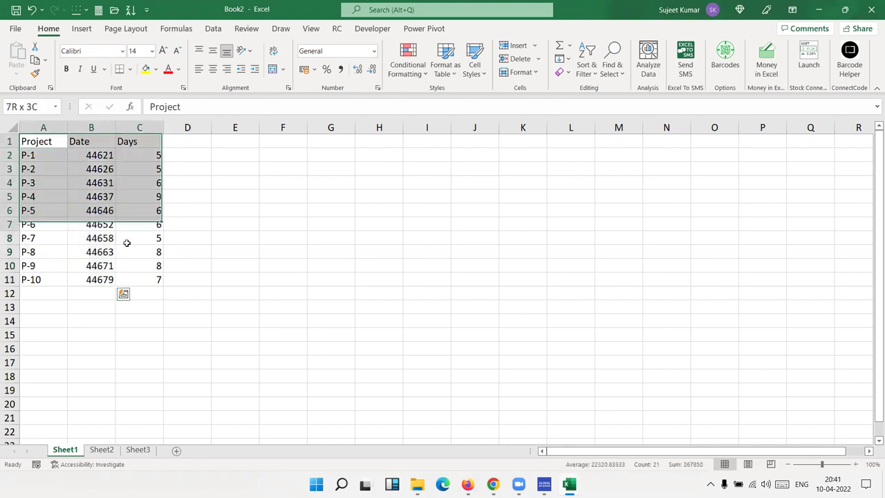
Insert a stacked bar chart of A1:C11 and move it beside the table
{"action": "left_click_drag", "start_coordinate": [42, 143], "coordinate": [139, 280]}
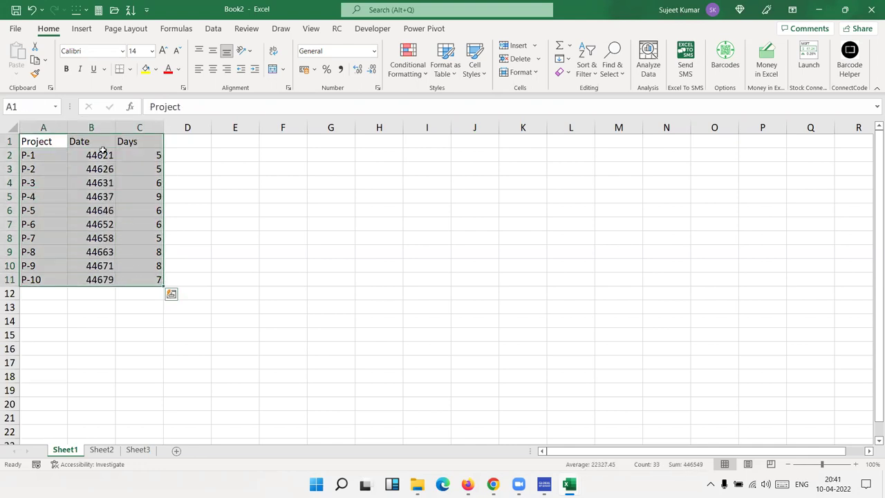
{"action": "left_click", "coordinate": [81, 28]}
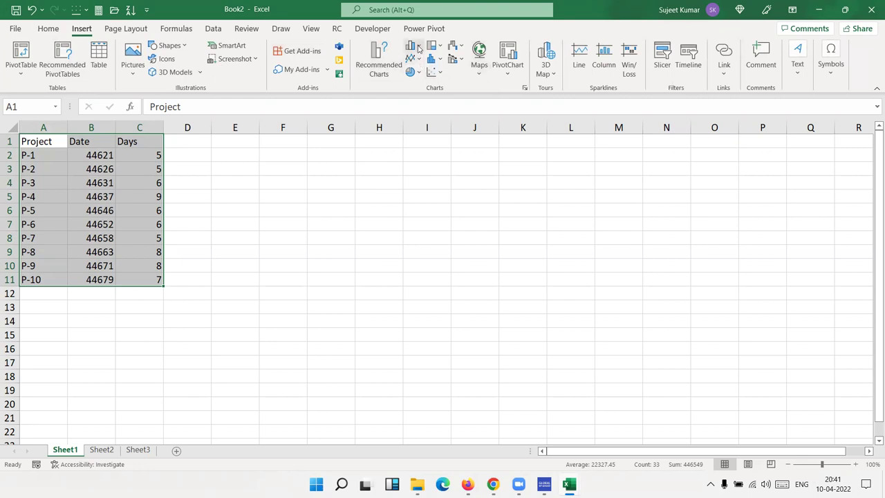
{"action": "left_click", "coordinate": [418, 47]}
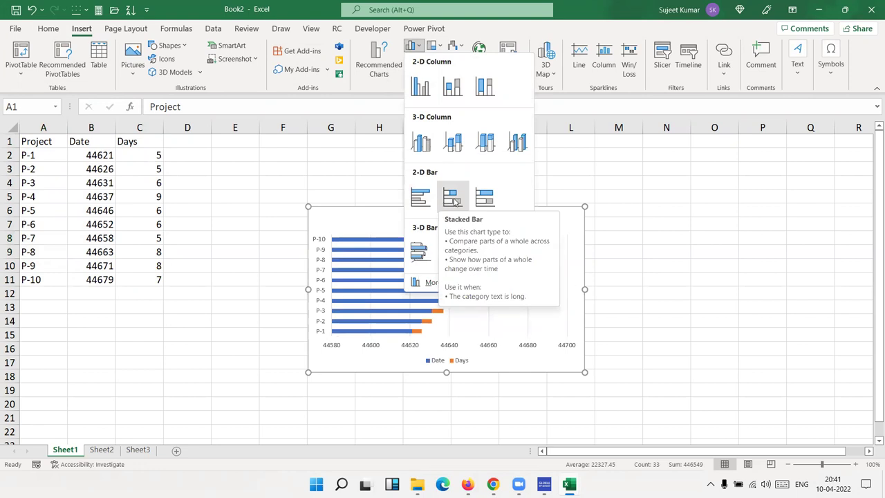
{"action": "left_click", "coordinate": [454, 200]}
{"action": "left_click_drag", "start_coordinate": [356, 215], "coordinate": [255, 154]}
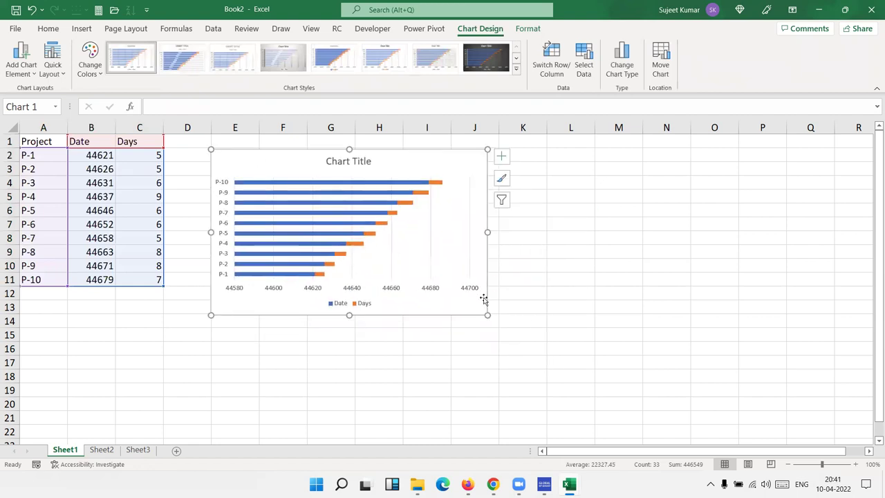
Resize the chart to span columns E to M and reach down to row 20
{"action": "left_click_drag", "start_coordinate": [487, 315], "coordinate": [629, 325]}
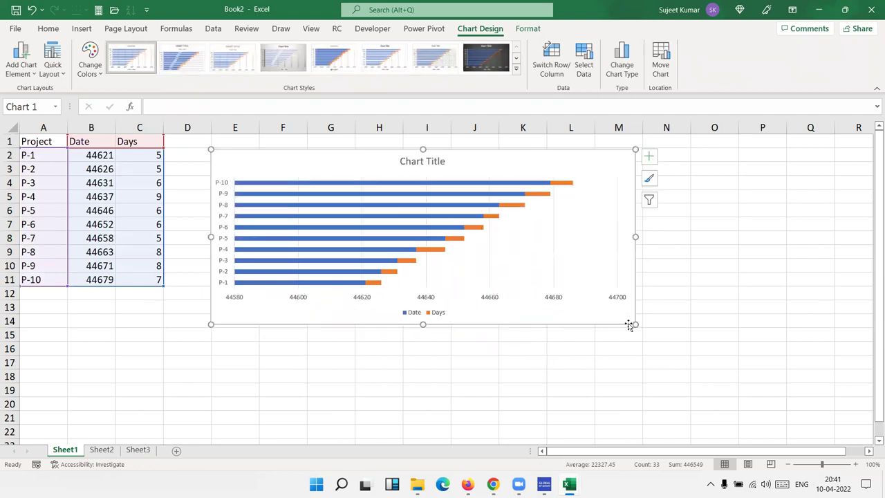
{"action": "left_click_drag", "start_coordinate": [422, 324], "coordinate": [414, 403]}
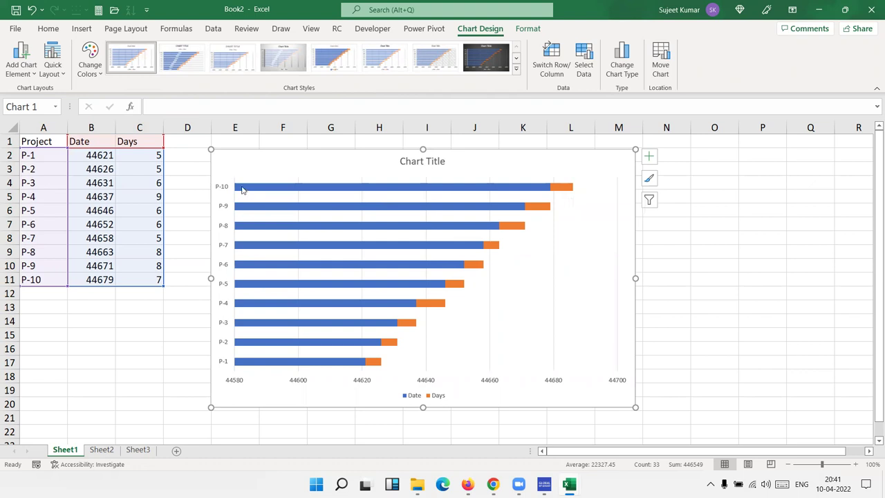
{"action": "mouse_move", "coordinate": [568, 191]}
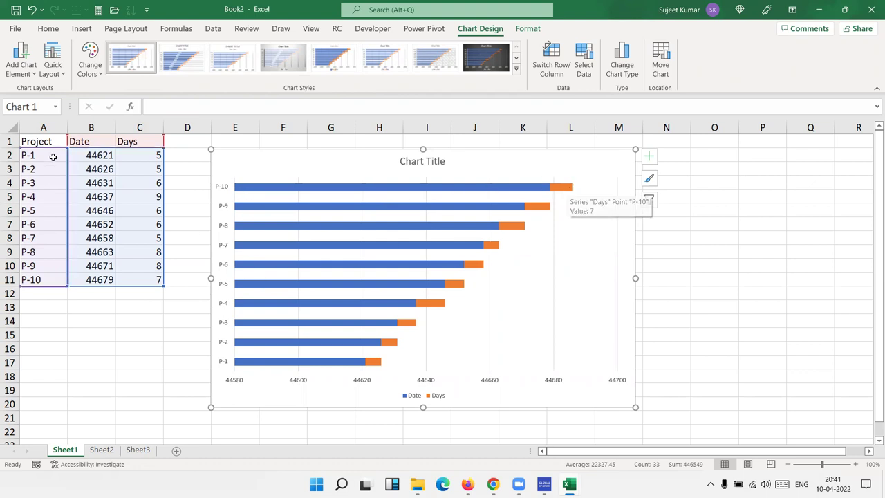
{"action": "left_click_drag", "start_coordinate": [29, 152], "coordinate": [29, 280]}
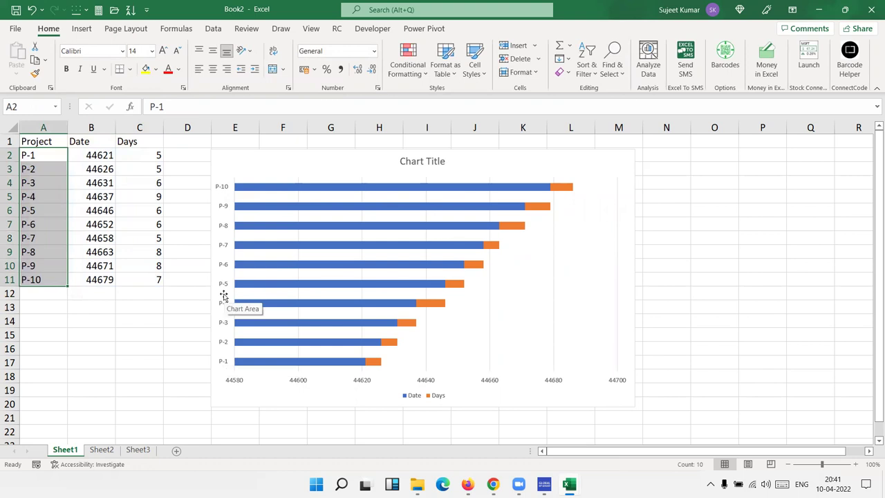
Set the project axis to Categories in reverse order so P-1 sits at the top
{"action": "right_click", "coordinate": [225, 250]}
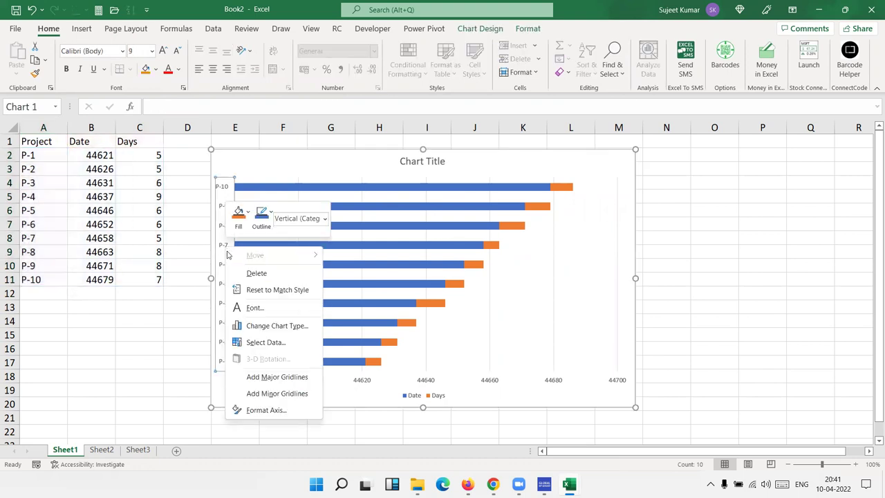
{"action": "left_click", "coordinate": [269, 411]}
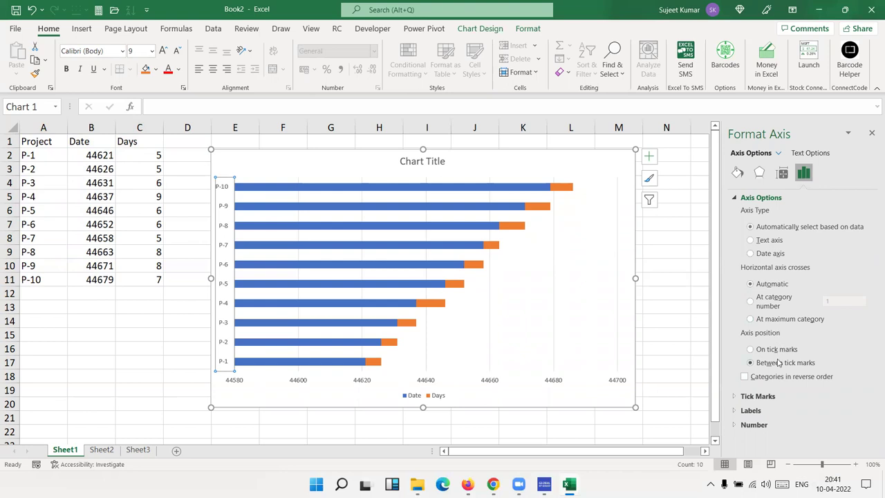
{"action": "left_click", "coordinate": [747, 381]}
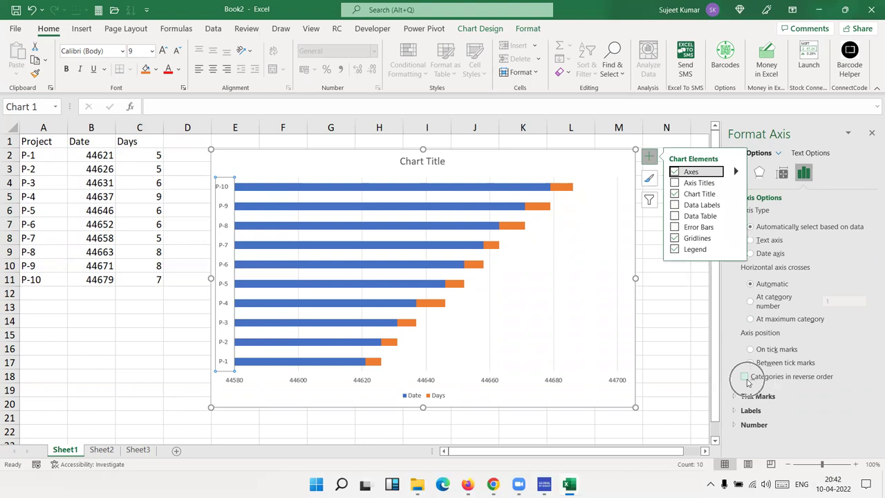
{"action": "left_click", "coordinate": [744, 377]}
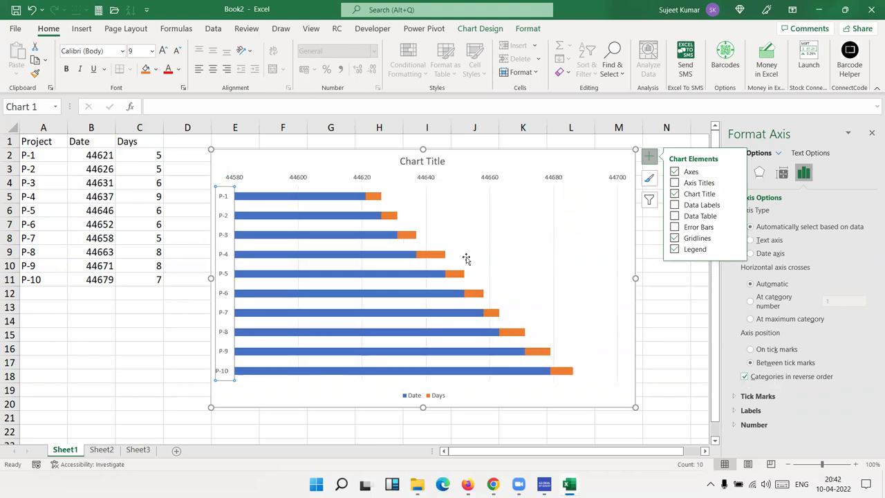
Open the date value axis's bounds and units options, keeping display units at None
{"action": "left_click", "coordinate": [423, 178]}
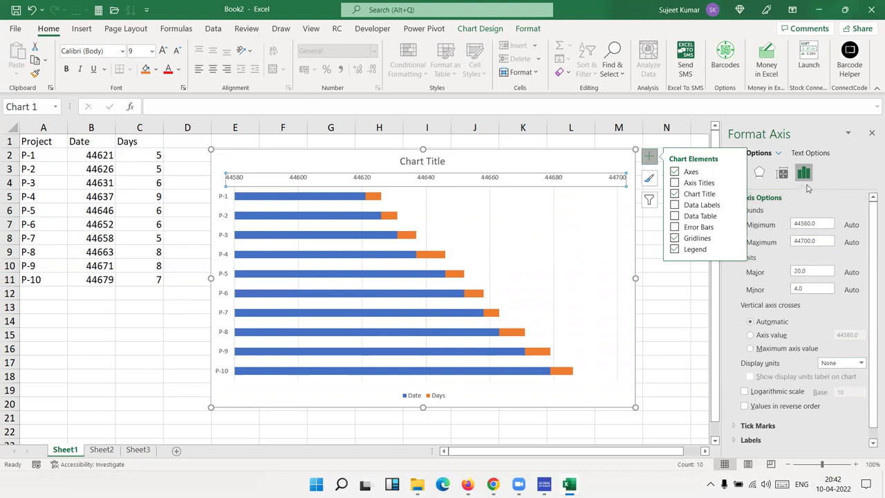
{"action": "left_click", "coordinate": [593, 181]}
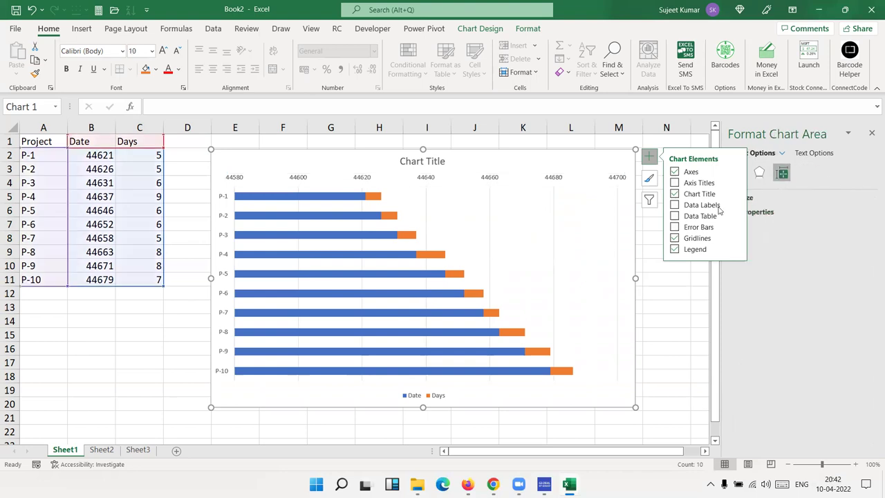
{"action": "left_click", "coordinate": [550, 180]}
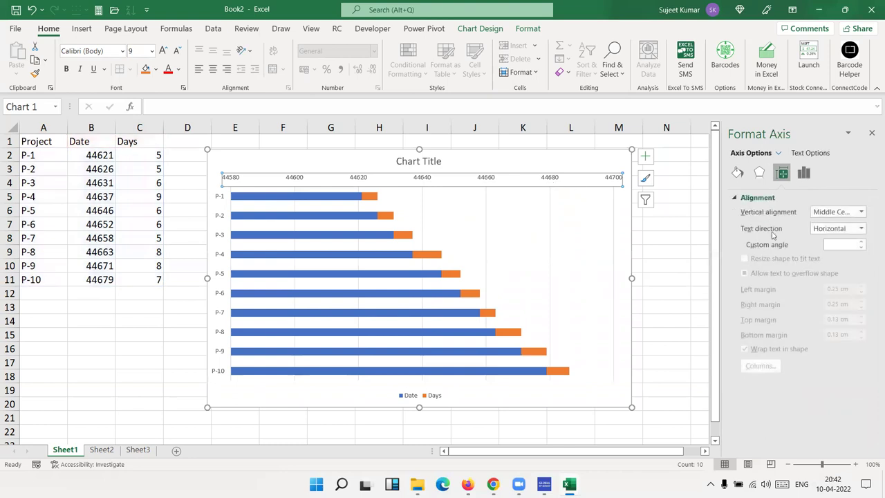
{"action": "left_click", "coordinate": [800, 177]}
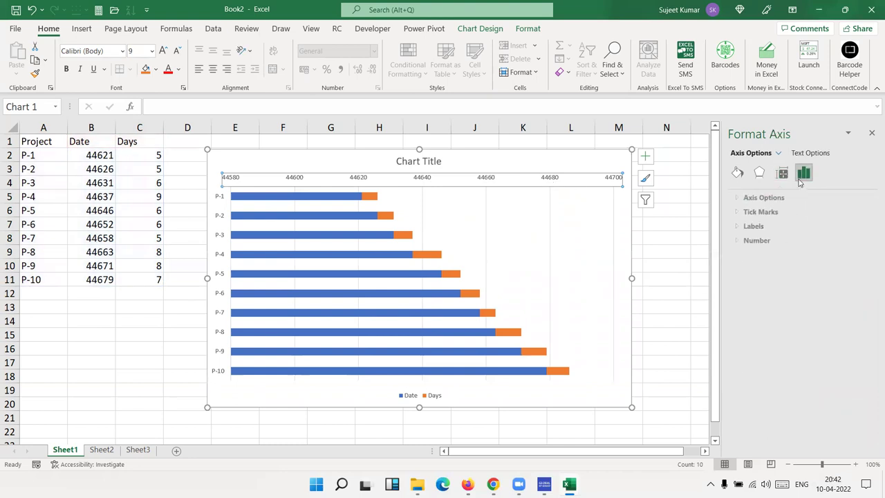
{"action": "left_click", "coordinate": [772, 199]}
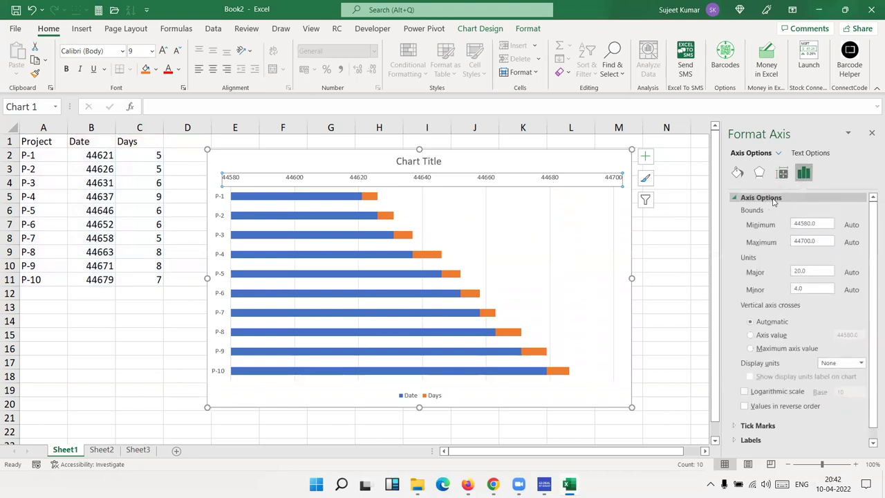
{"action": "left_click", "coordinate": [842, 362]}
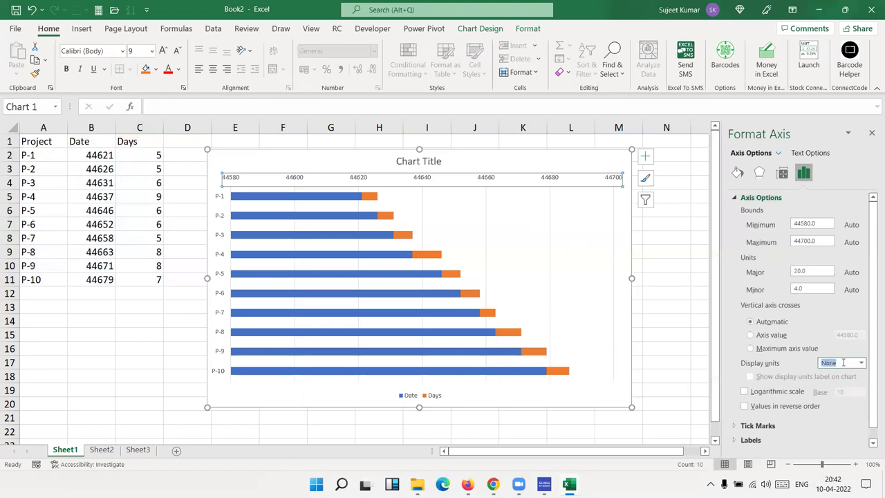
{"action": "left_click", "coordinate": [860, 364]}
{"action": "left_click", "coordinate": [861, 364]}
{"action": "scroll", "coordinate": [871, 325], "scroll_direction": "down", "scroll_amount": 1}
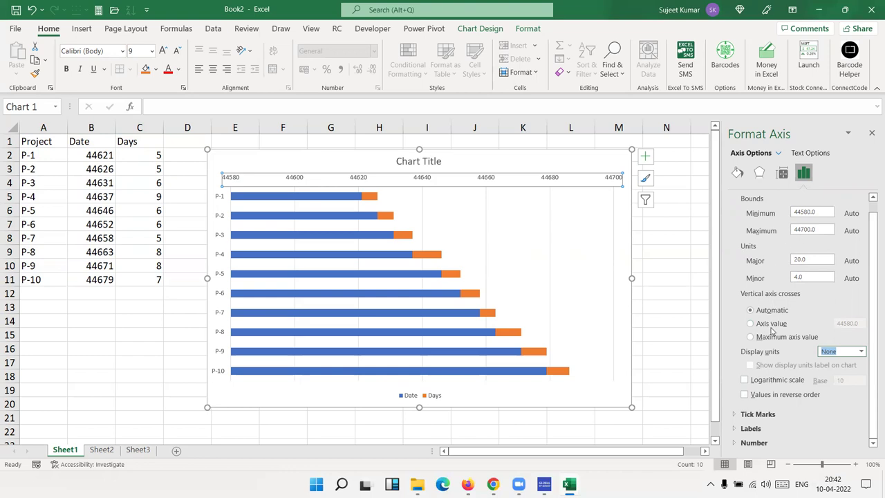
Set the axis Label Position to High, leaving logarithmic scale off and crossing Automatic
{"action": "left_click", "coordinate": [744, 381]}
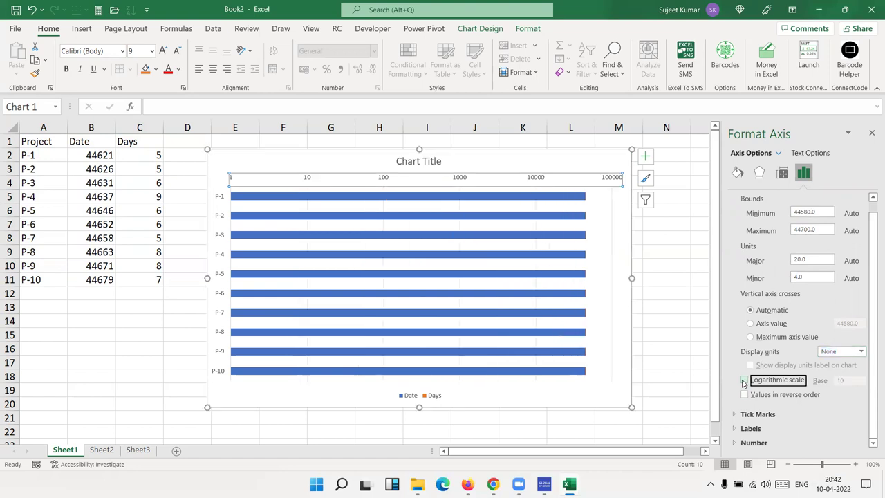
{"action": "left_click", "coordinate": [744, 382]}
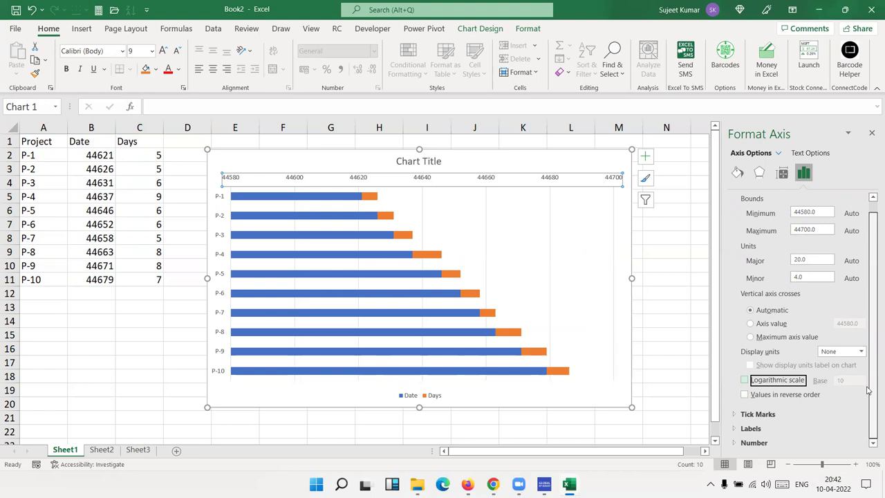
{"action": "left_click", "coordinate": [773, 324]}
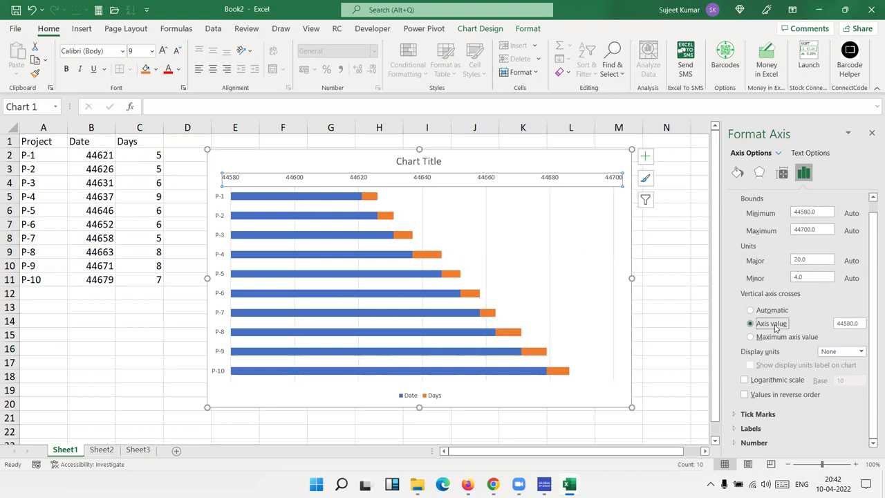
{"action": "left_click", "coordinate": [773, 315]}
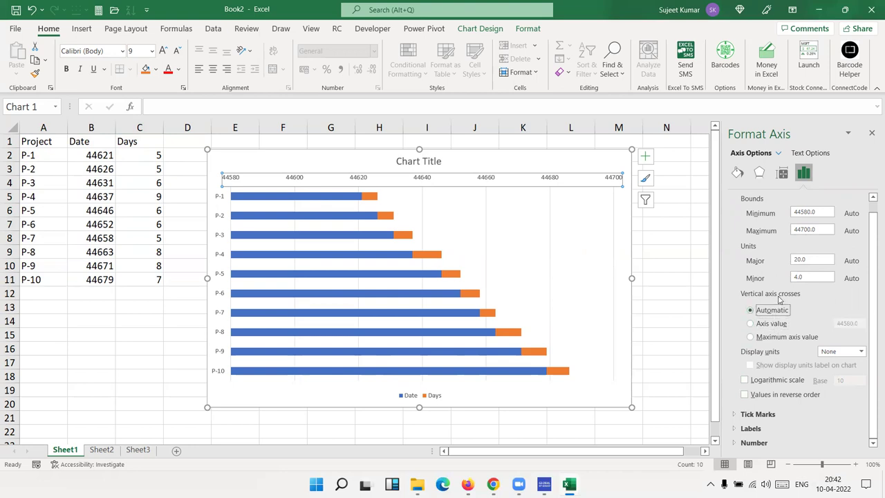
{"action": "left_click", "coordinate": [753, 428]}
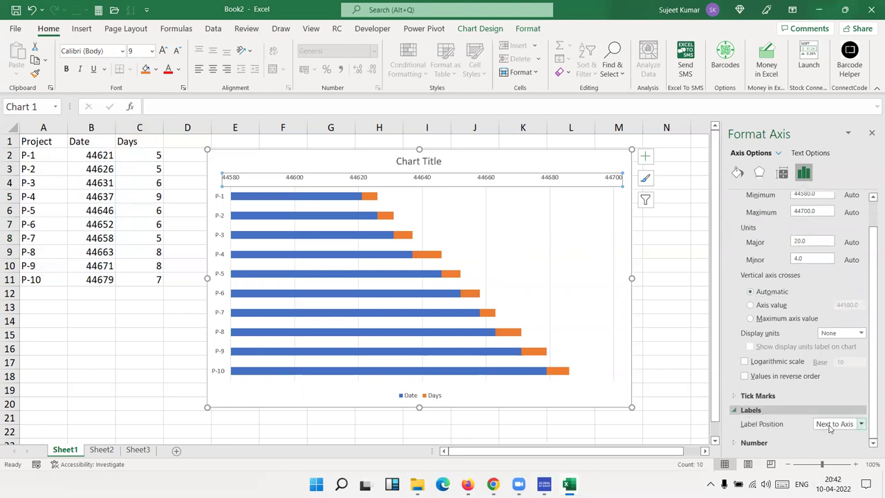
{"action": "left_click", "coordinate": [830, 427]}
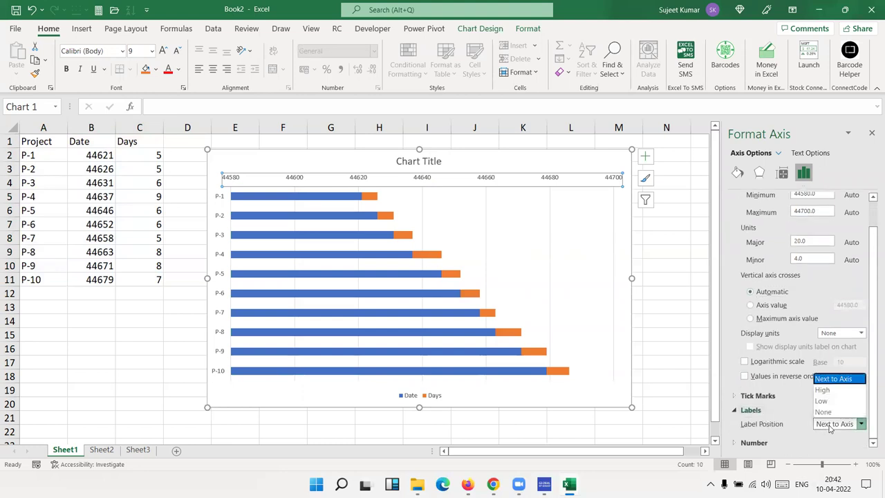
{"action": "left_click", "coordinate": [826, 390]}
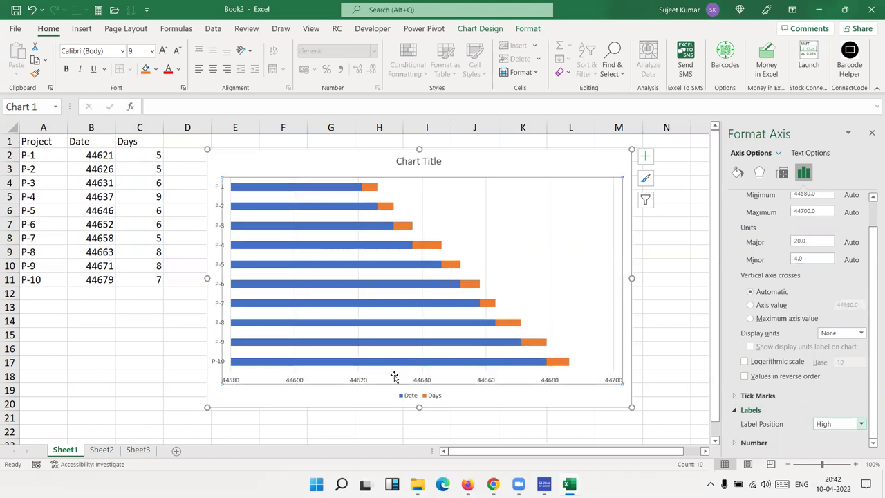
{"action": "left_click", "coordinate": [567, 407]}
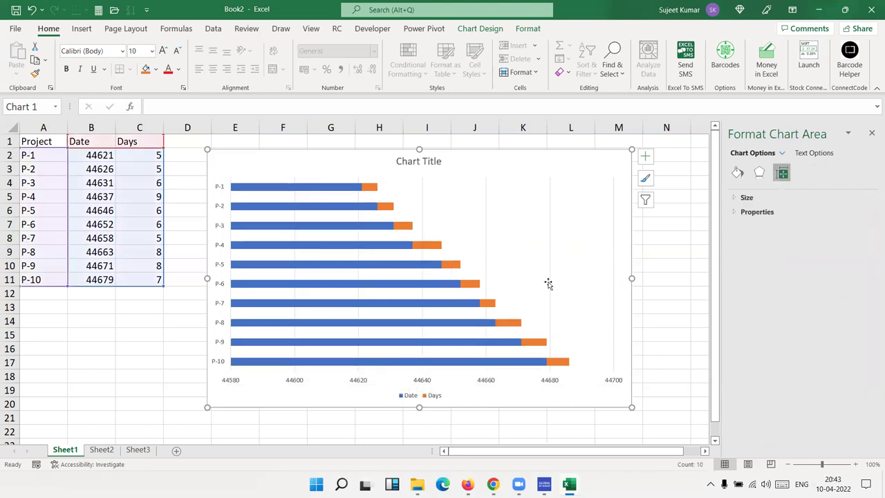
{"action": "left_click", "coordinate": [486, 231]}
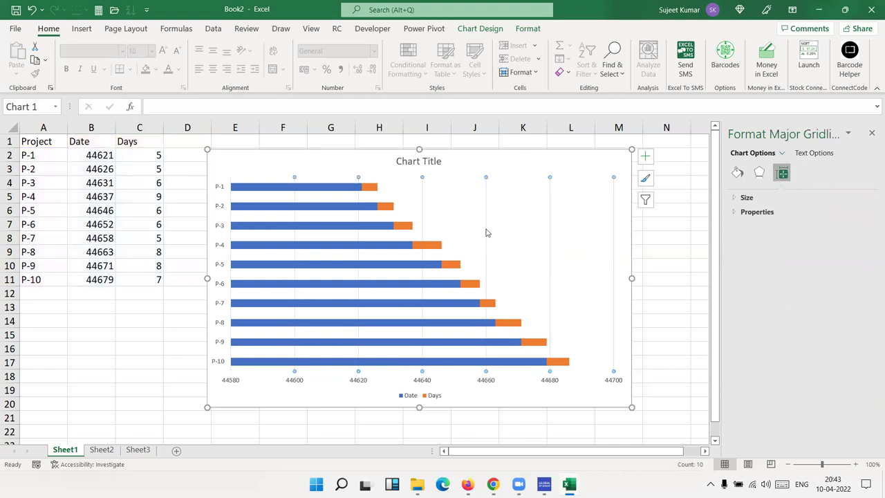
{"action": "left_click", "coordinate": [485, 249]}
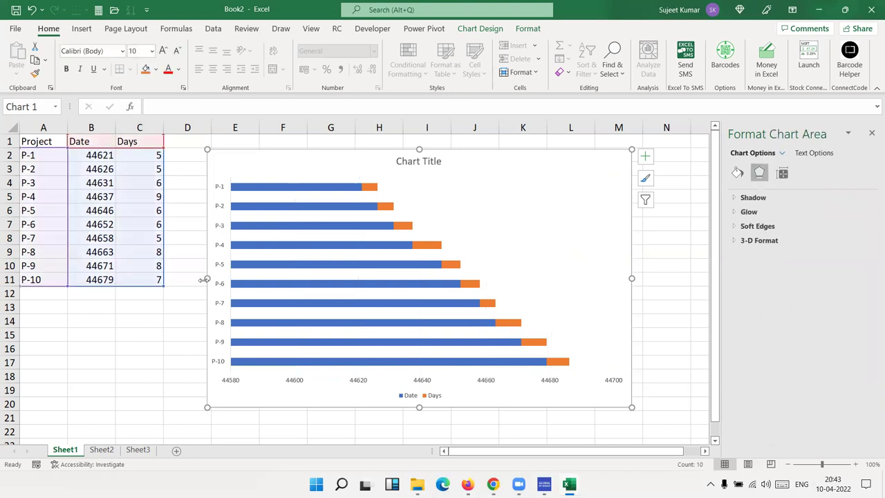
{"action": "left_click", "coordinate": [109, 159]}
{"action": "key", "text": "ctrl+shift+Down"}
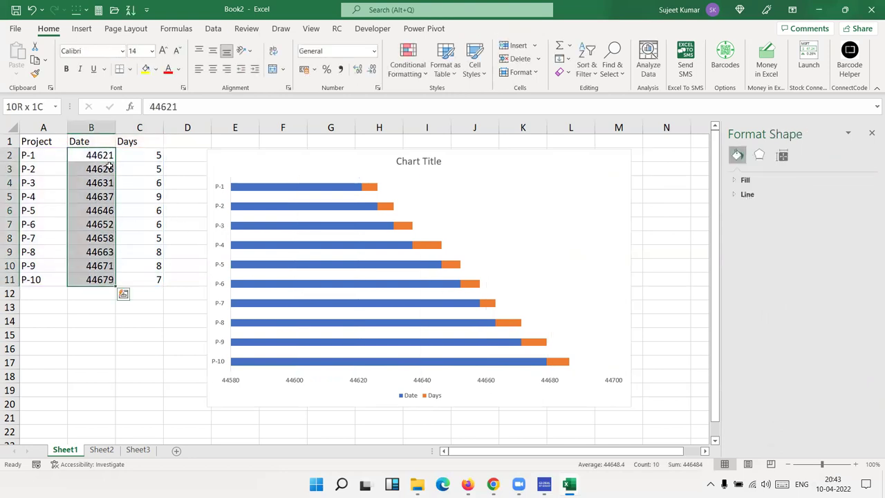
{"action": "key", "text": "ctrl+shift+3"}
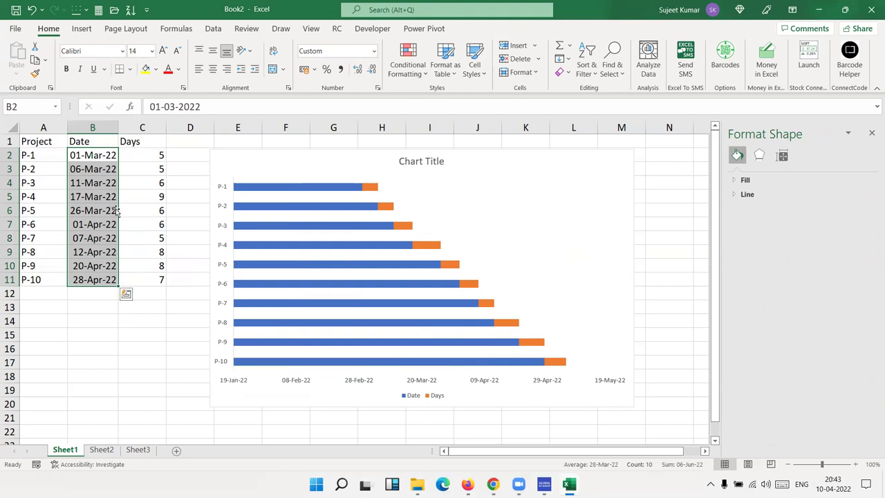
{"action": "key", "text": "ctrl+shift+asciitilde"}
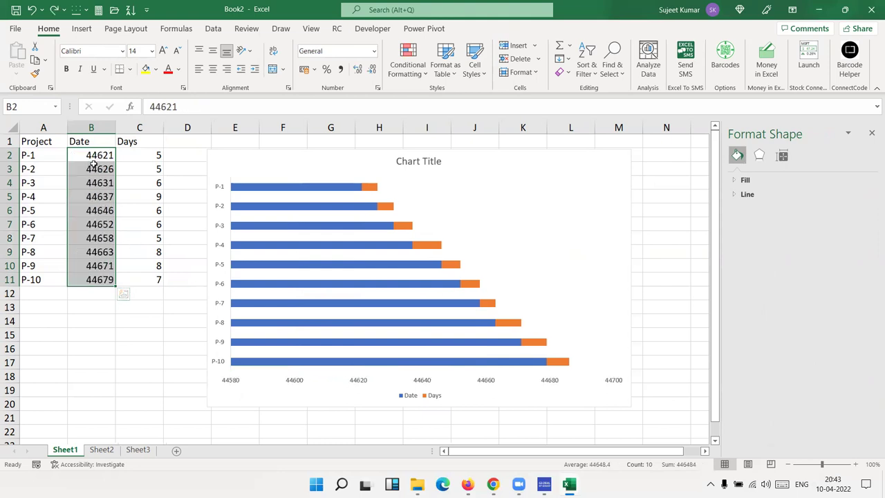
{"action": "right_click", "coordinate": [230, 381]}
{"action": "left_click", "coordinate": [357, 386]}
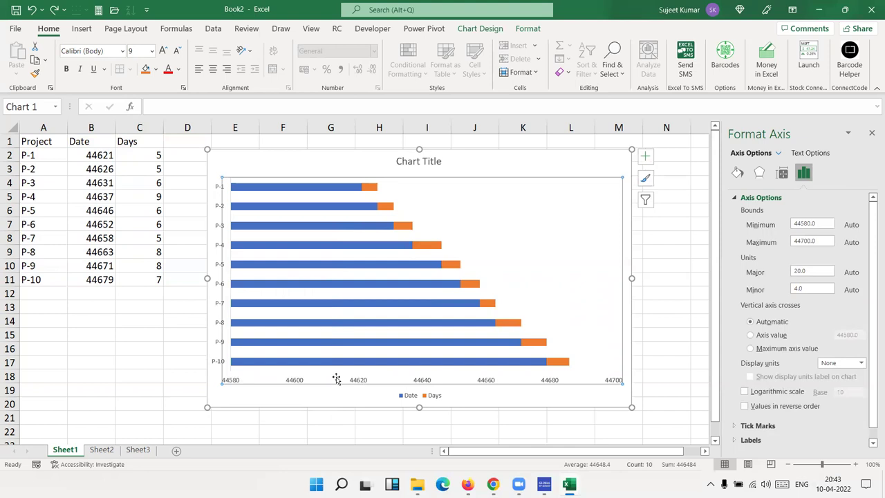
Set axis Minimum 44621, Maximum 44679 and Major unit 1, then widen the chart rightward
{"action": "left_click_drag", "start_coordinate": [828, 223], "coordinate": [795, 223]}
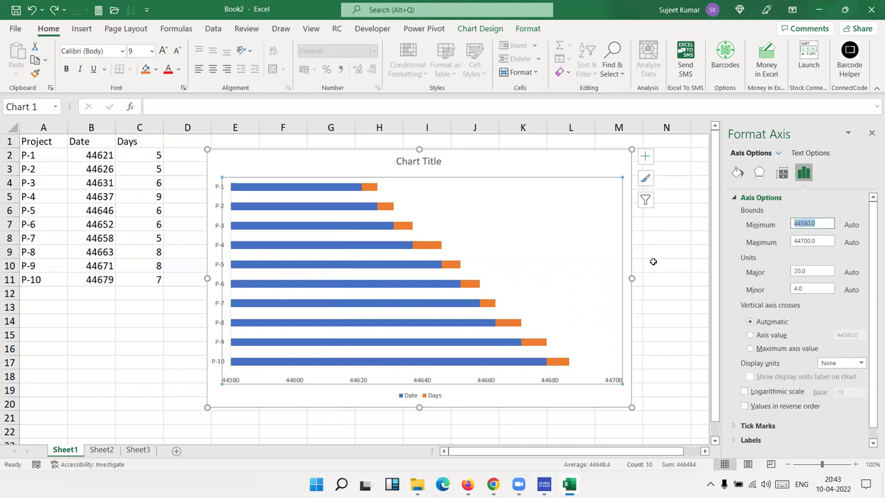
{"action": "type", "text": "44621"}
{"action": "key", "text": "Return"}
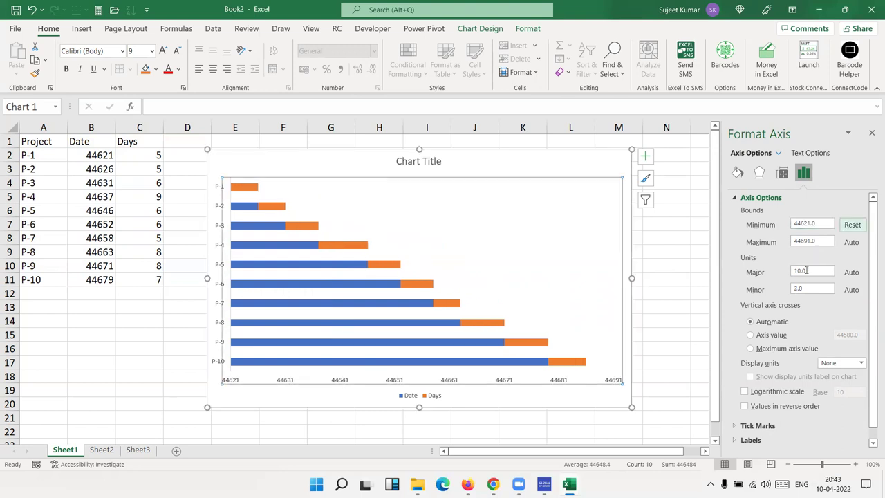
{"action": "left_click_drag", "start_coordinate": [821, 241], "coordinate": [798, 240]}
{"action": "type", "text": "44"}
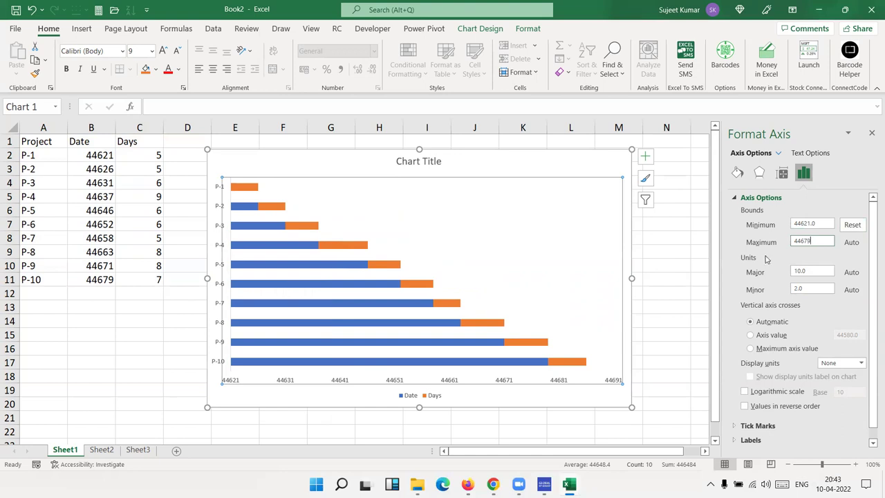
{"action": "key", "text": "Return"}
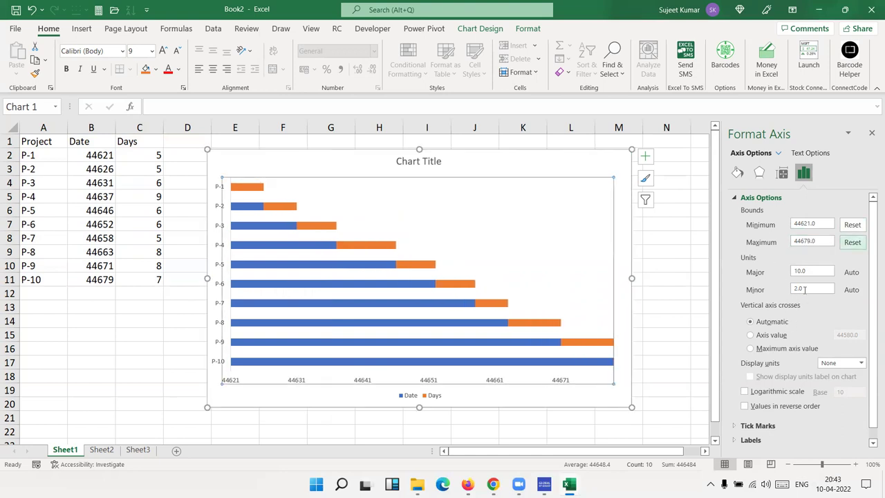
{"action": "left_click_drag", "start_coordinate": [810, 271], "coordinate": [781, 268]}
{"action": "type", "text": "1"}
{"action": "key", "text": "Return"}
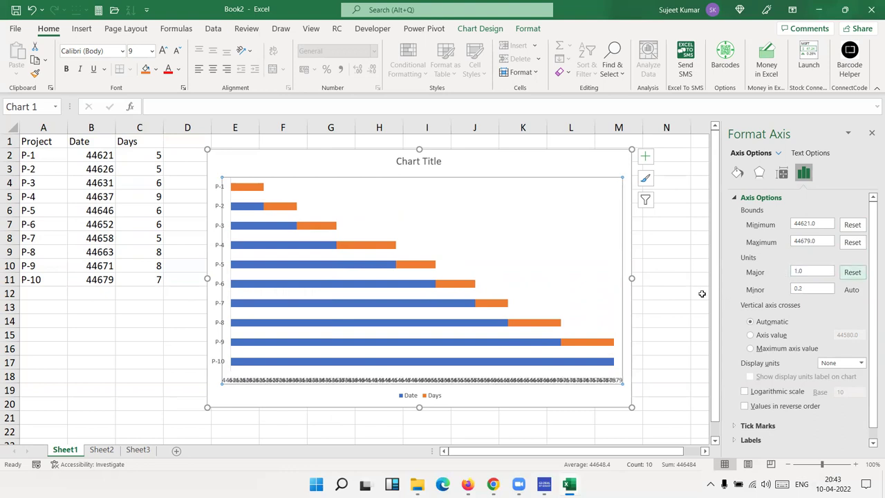
{"action": "left_click_drag", "start_coordinate": [632, 277], "coordinate": [670, 278]}
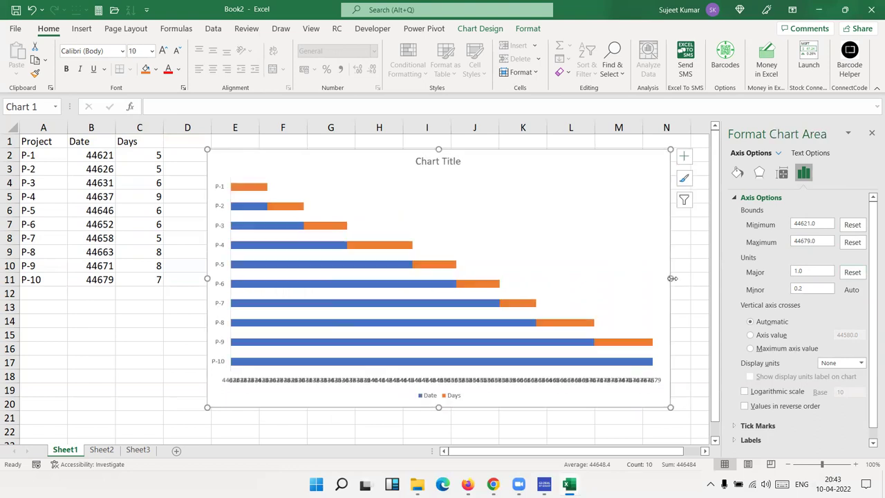
Format B2:B11 as dates such as 01-Mar-22
{"action": "left_click", "coordinate": [243, 383]}
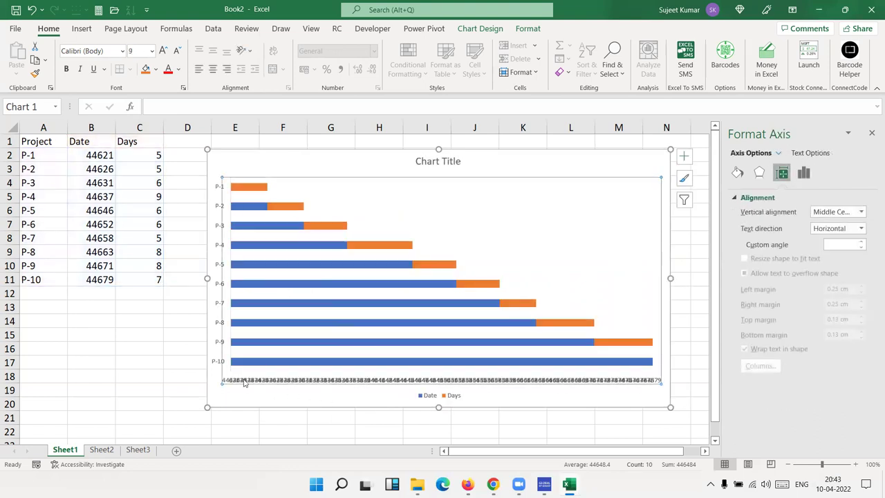
{"action": "left_click", "coordinate": [72, 155]}
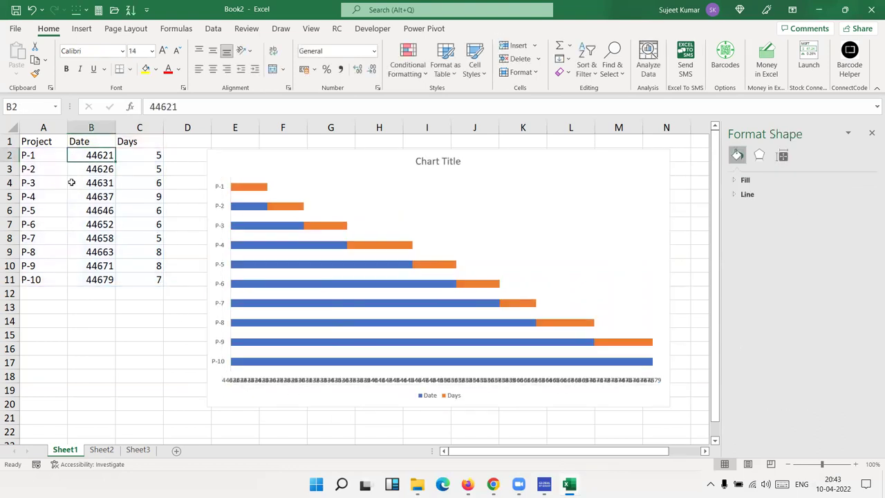
{"action": "key", "text": "ctrl+shift+Down"}
{"action": "key", "text": "ctrl+shift+3"}
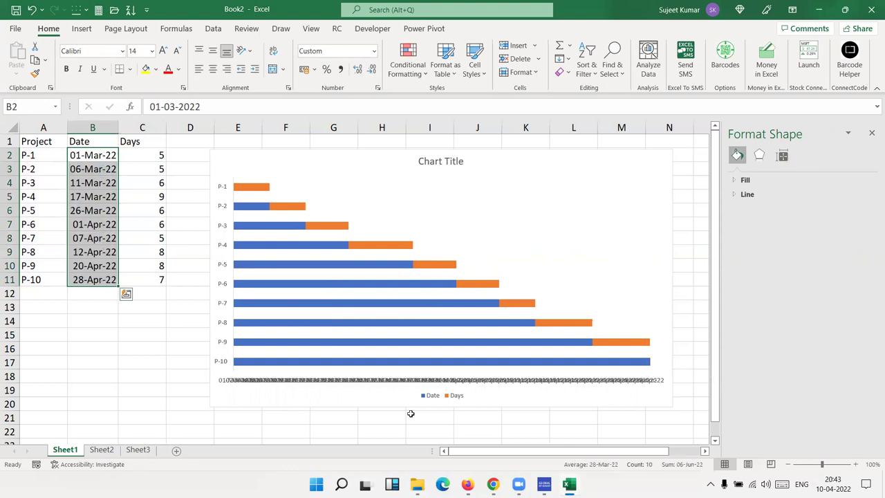
Rotate the horizontal axis date labels 90° and shrink their font to 7 pt
{"action": "left_click", "coordinate": [415, 384]}
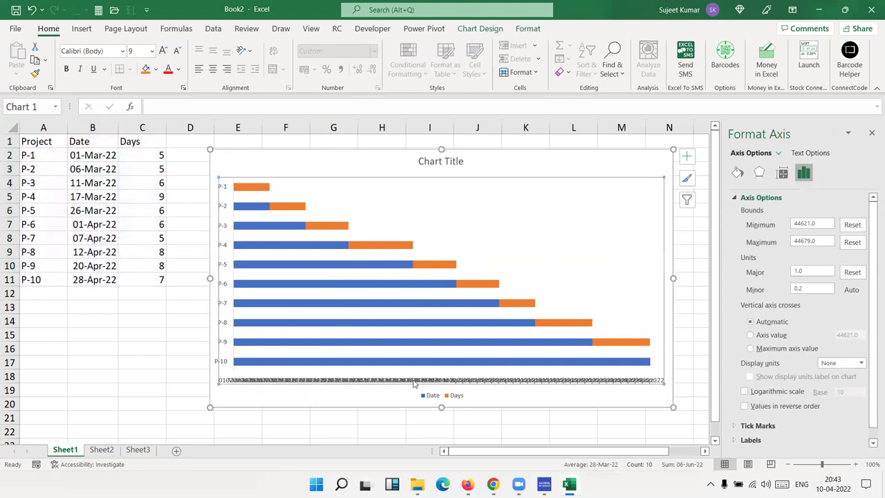
{"action": "right_click", "coordinate": [415, 385]}
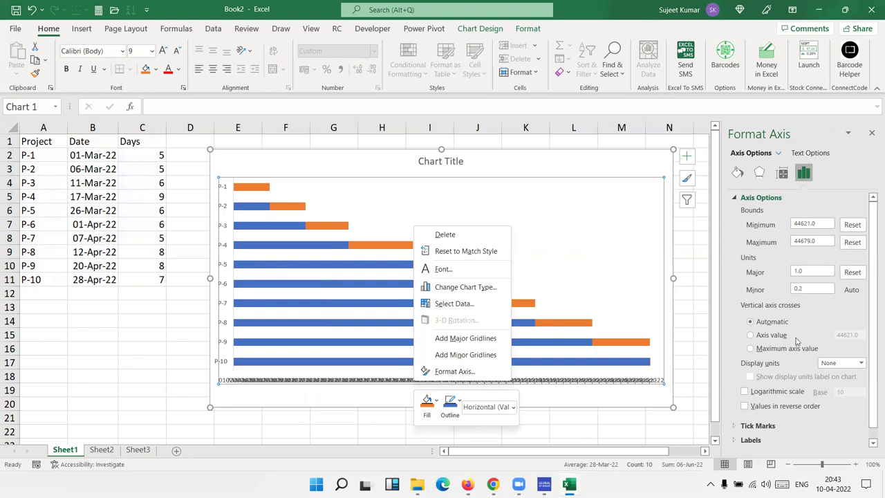
{"action": "left_click", "coordinate": [779, 177]}
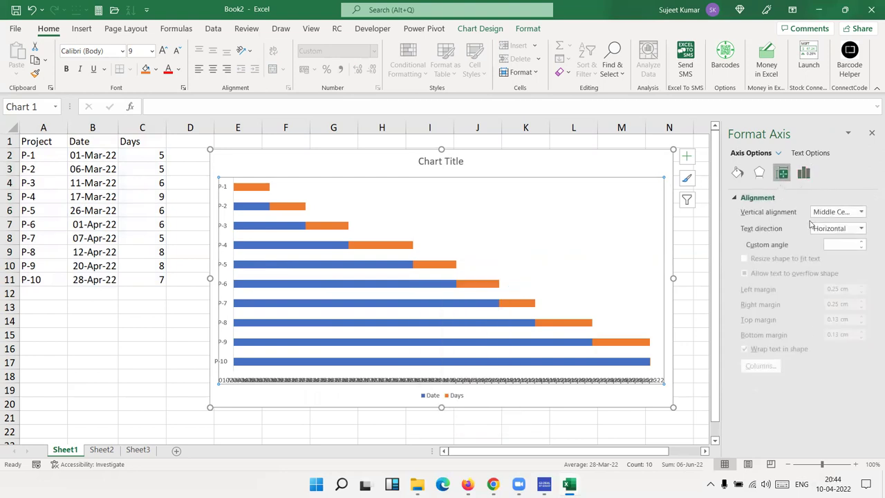
{"action": "left_click", "coordinate": [823, 229]}
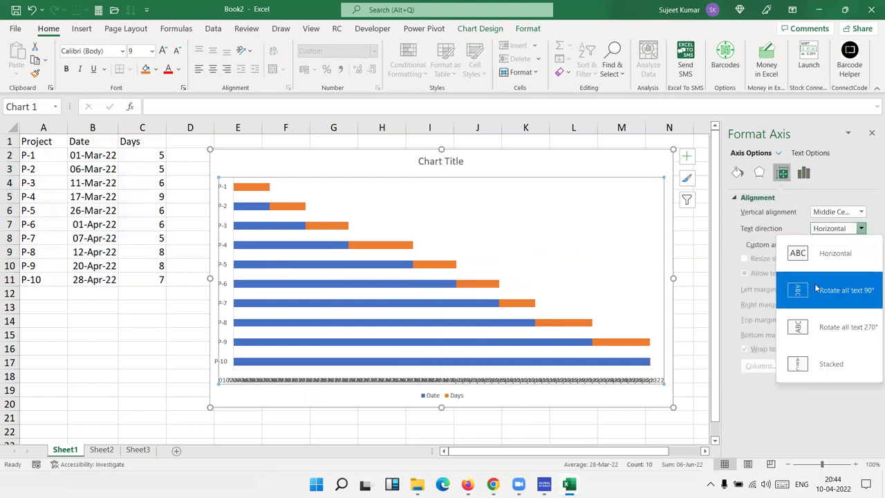
{"action": "left_click", "coordinate": [814, 289]}
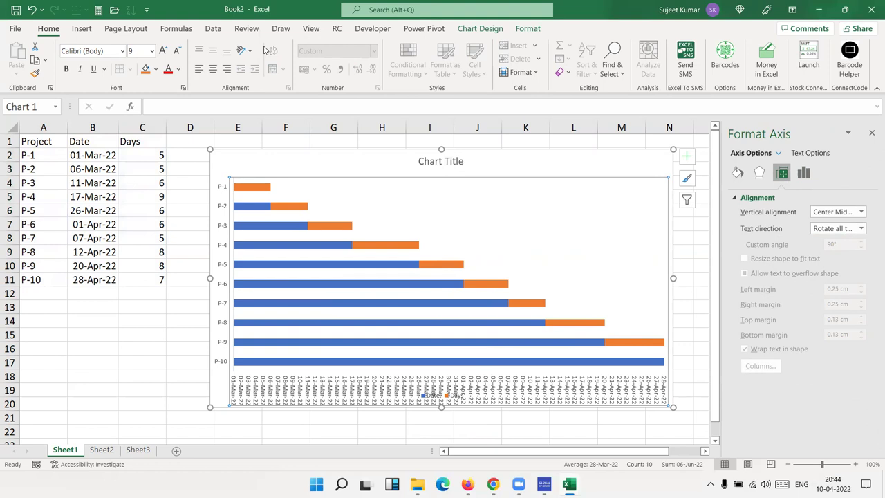
{"action": "left_click", "coordinate": [177, 52]}
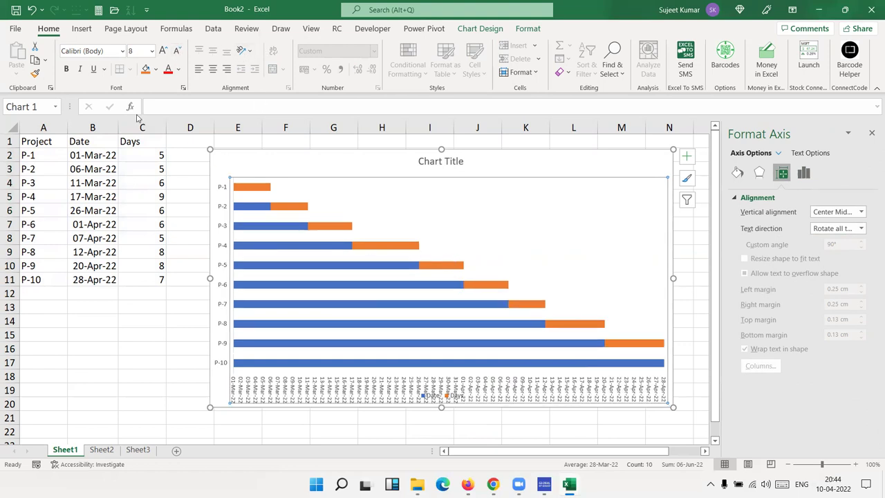
{"action": "left_click", "coordinate": [176, 52]}
{"action": "left_click", "coordinate": [176, 309]}
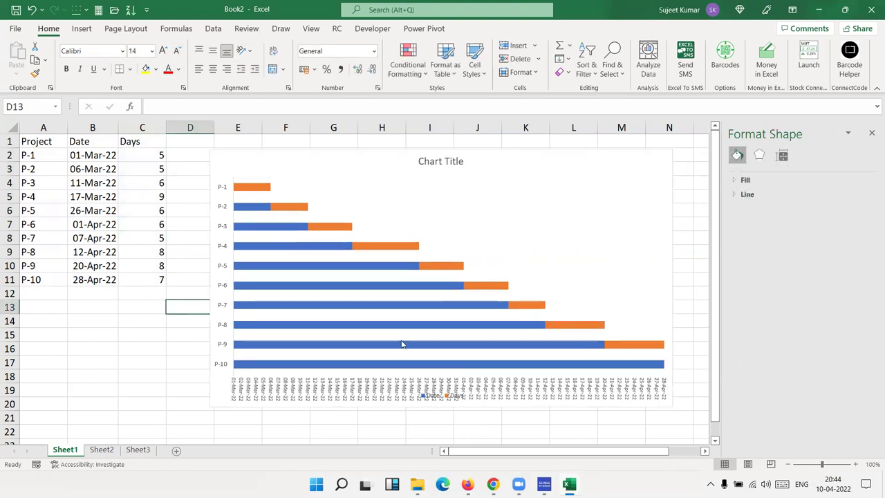
Visit the File view, return to the sheet, and select the blue Date bars
{"action": "mouse_move", "coordinate": [402, 308]}
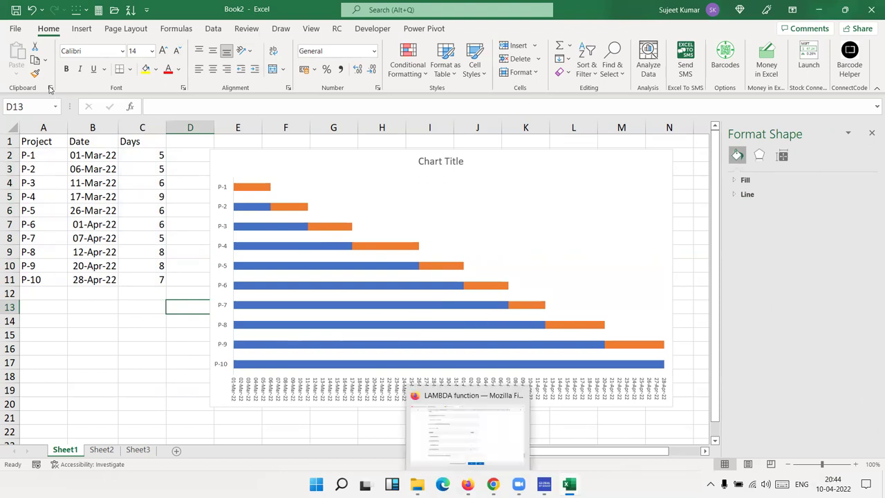
{"action": "left_click", "coordinate": [15, 28]}
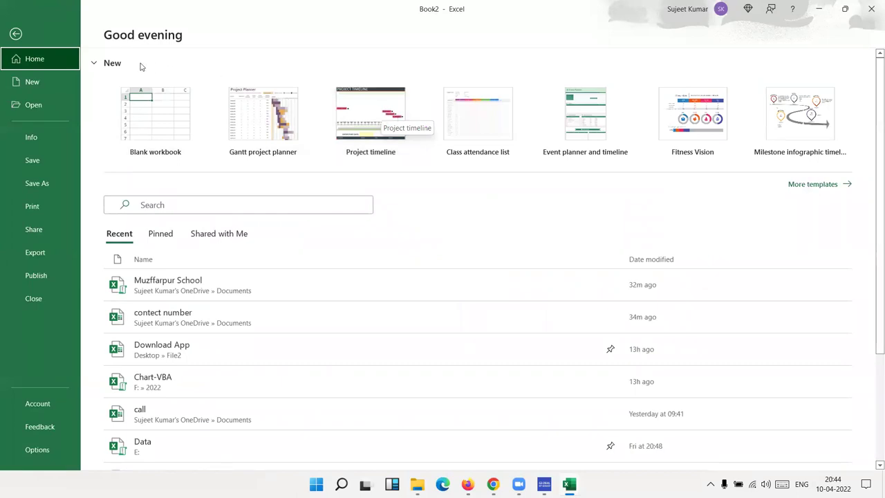
{"action": "left_click", "coordinate": [17, 34]}
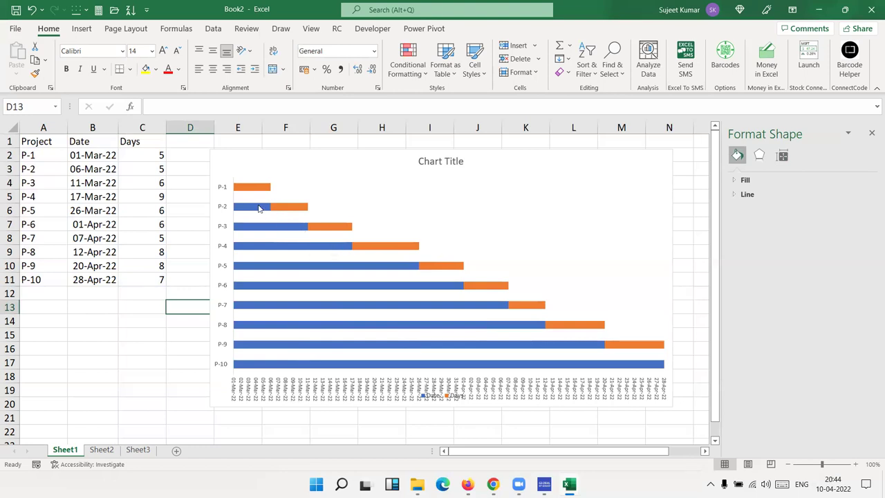
{"action": "left_click", "coordinate": [259, 209]}
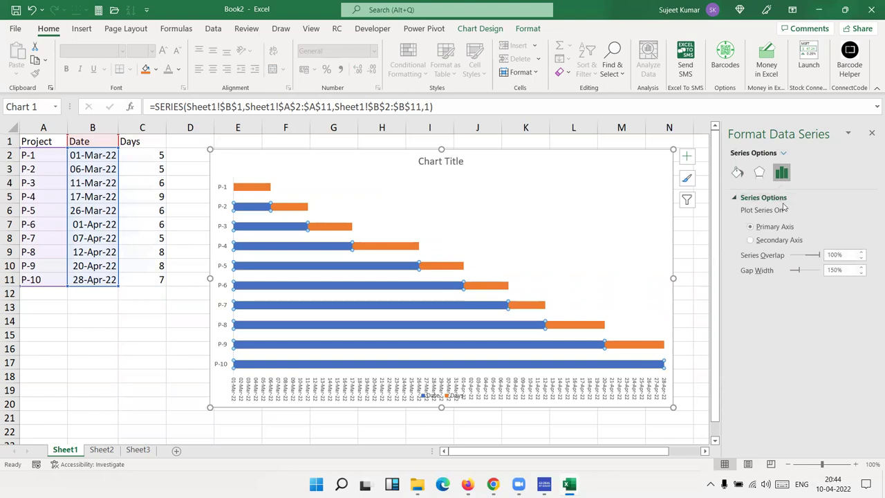
Give the blue Date series No fill and No line border
{"action": "left_click", "coordinate": [737, 173]}
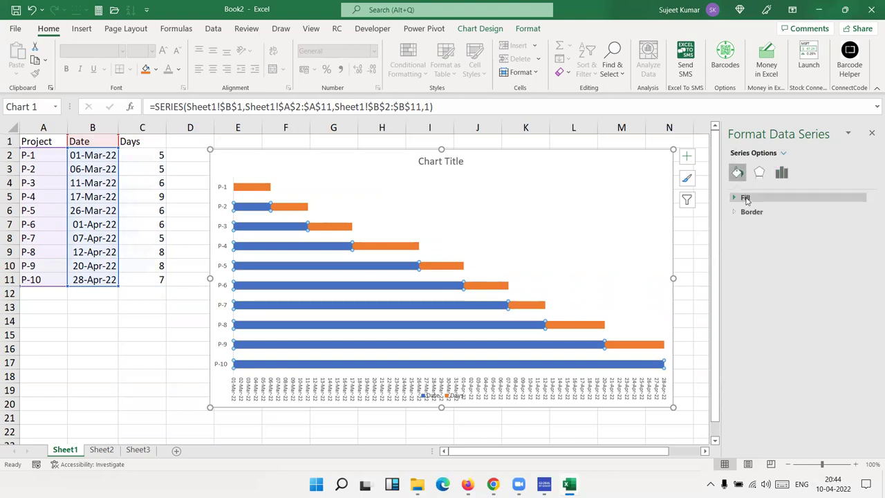
{"action": "left_click", "coordinate": [745, 197]}
{"action": "left_click", "coordinate": [744, 214]}
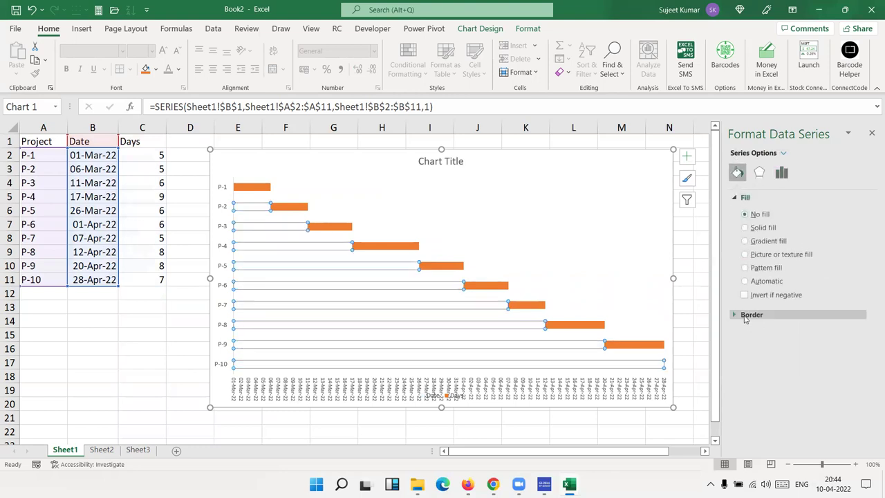
{"action": "left_click", "coordinate": [743, 317]}
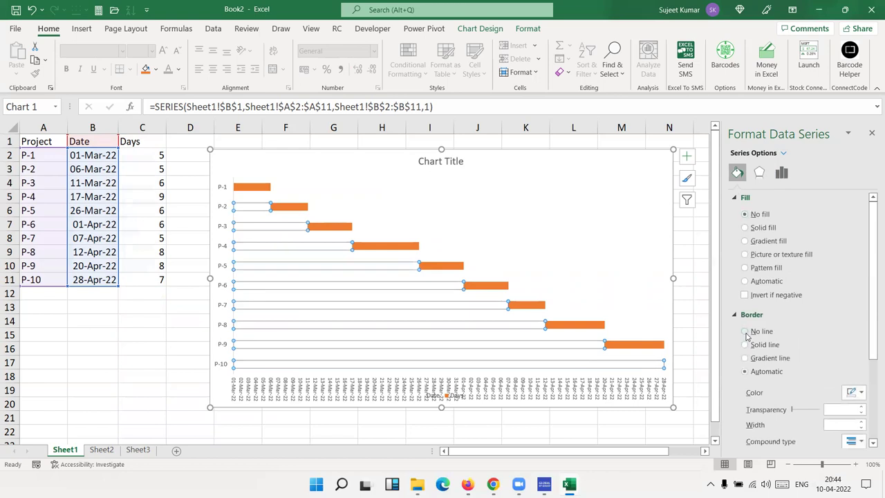
{"action": "left_click", "coordinate": [747, 334]}
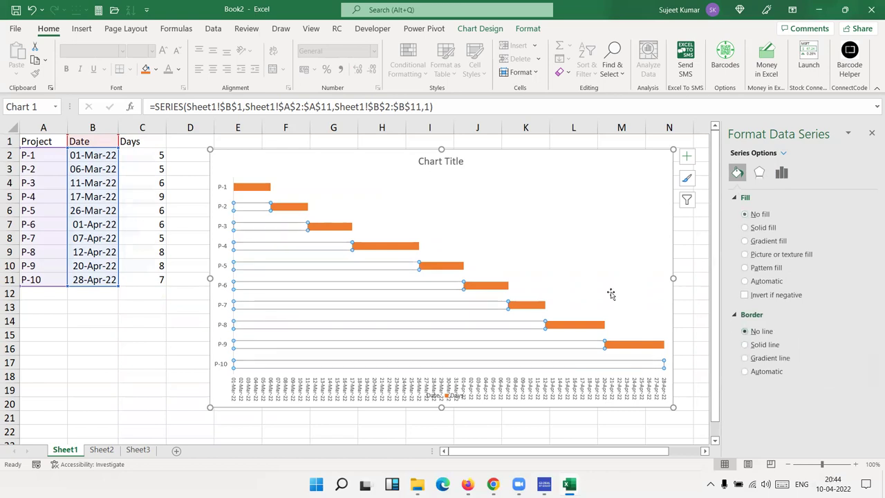
{"action": "left_click", "coordinate": [501, 244]}
Add data labels to the orange Days bars
{"action": "right_click", "coordinate": [380, 251]}
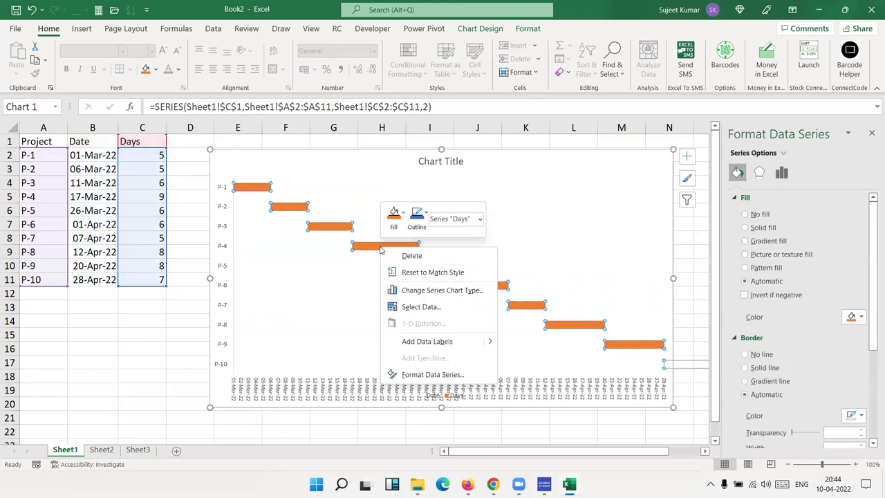
{"action": "left_click", "coordinate": [440, 339]}
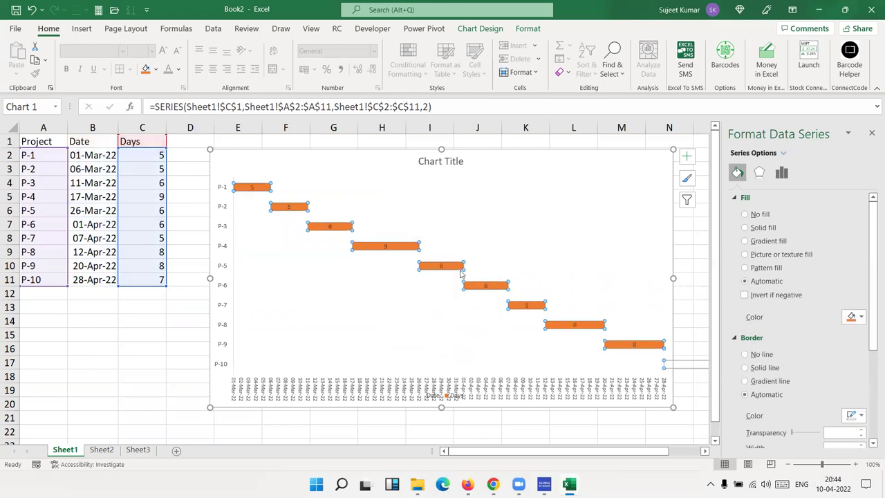
{"action": "left_click", "coordinate": [485, 285]}
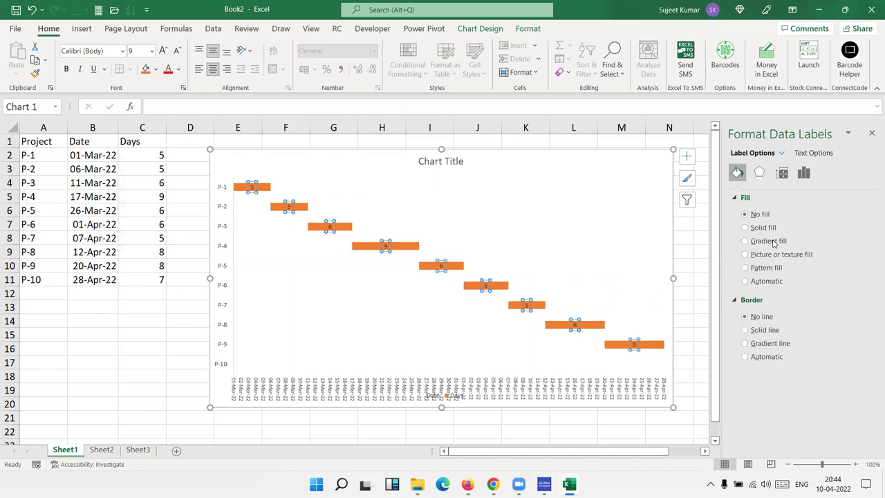
Apply the custom label number format # "Days" so labels read like '5 Days'
{"action": "left_click", "coordinate": [782, 174]}
{"action": "left_click", "coordinate": [804, 173]}
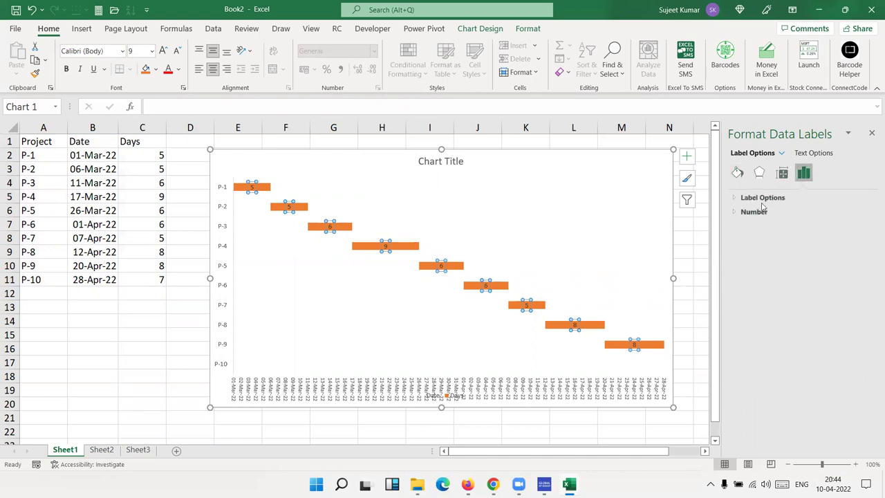
{"action": "left_click", "coordinate": [743, 210]}
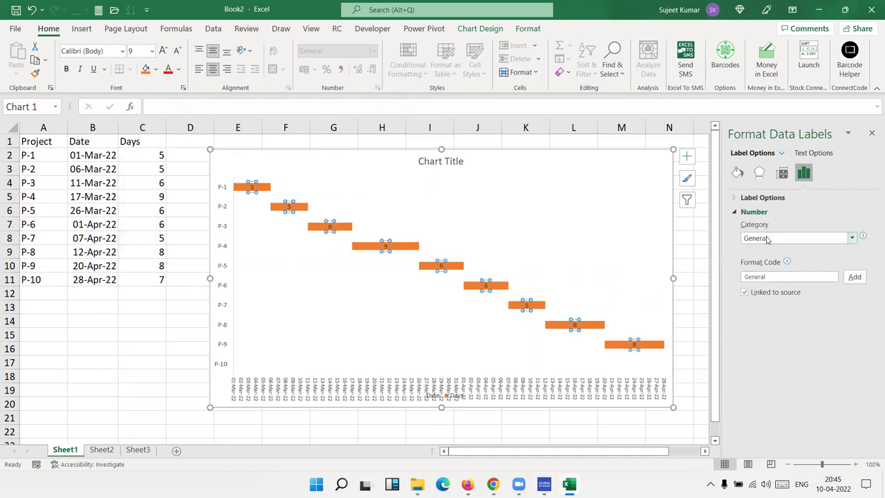
{"action": "left_click", "coordinate": [766, 239]}
{"action": "left_click", "coordinate": [769, 240]}
{"action": "left_click_drag", "start_coordinate": [768, 277], "coordinate": [724, 277]}
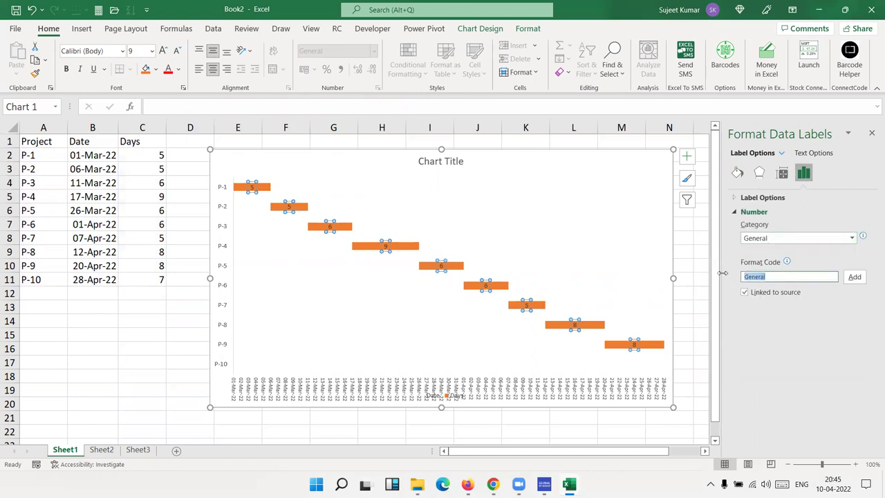
{"action": "type", "text": "# \"Days"}
{"action": "left_click", "coordinate": [846, 277]}
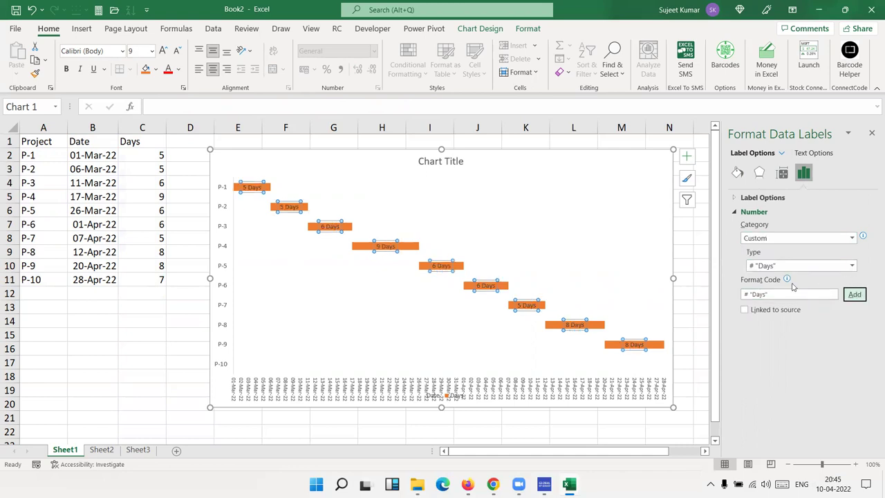
{"action": "left_click", "coordinate": [569, 200]}
{"action": "left_click", "coordinate": [445, 163]}
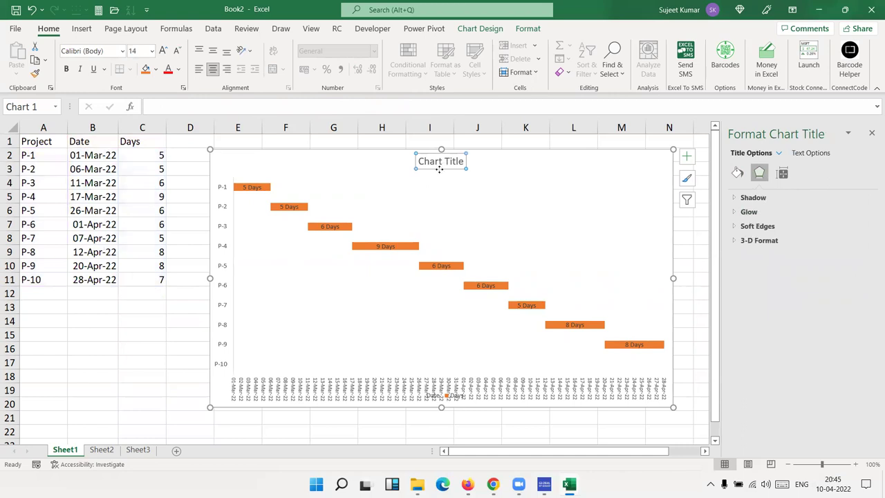
Replace the default 'Chart Title' text with 'Project Report'
{"action": "triple_click", "coordinate": [440, 162]}
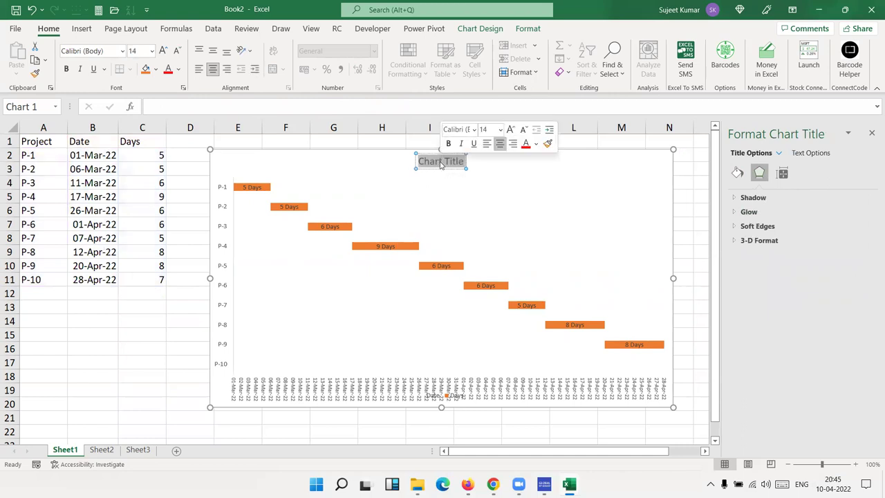
{"action": "type", "text": "Proje"}
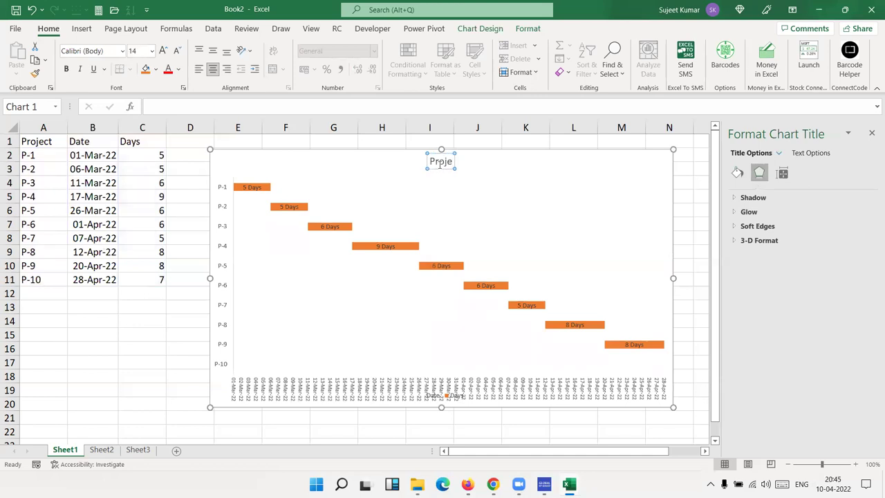
{"action": "type", "text": "ct Report"}
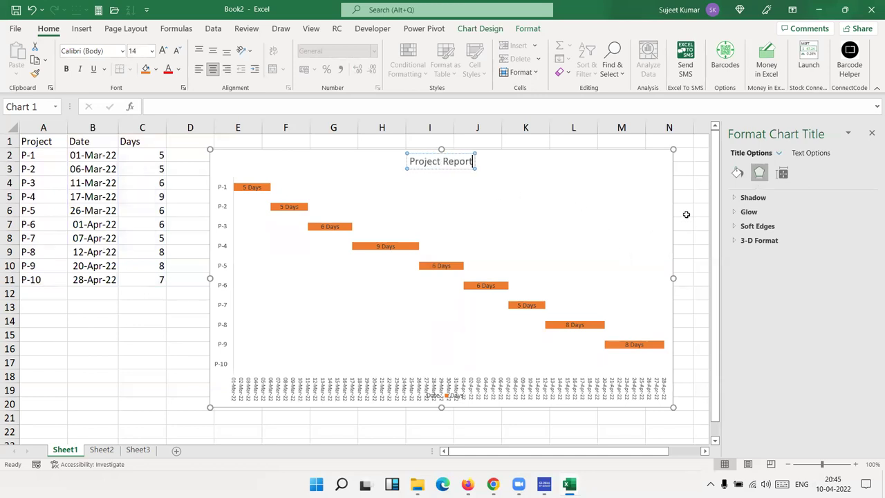
{"action": "left_click", "coordinate": [686, 213]}
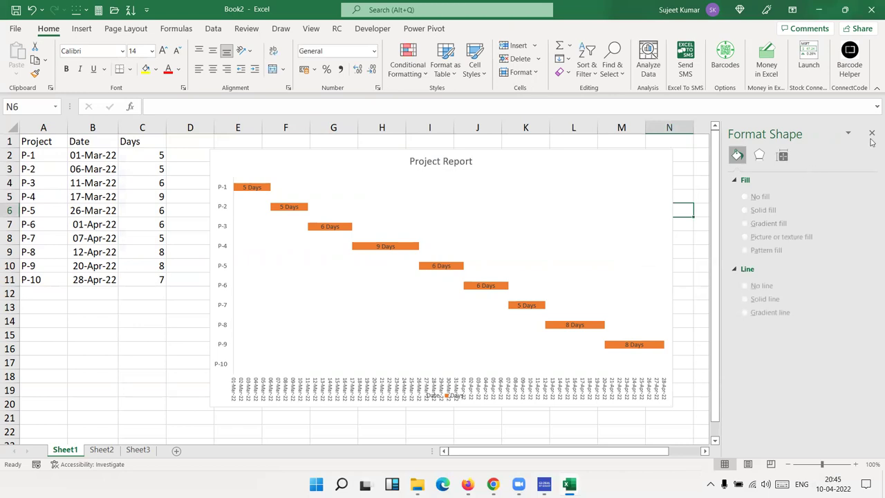
Close the Format Shape pane beside the finished Project Report Gantt chart
{"action": "left_click", "coordinate": [872, 132]}
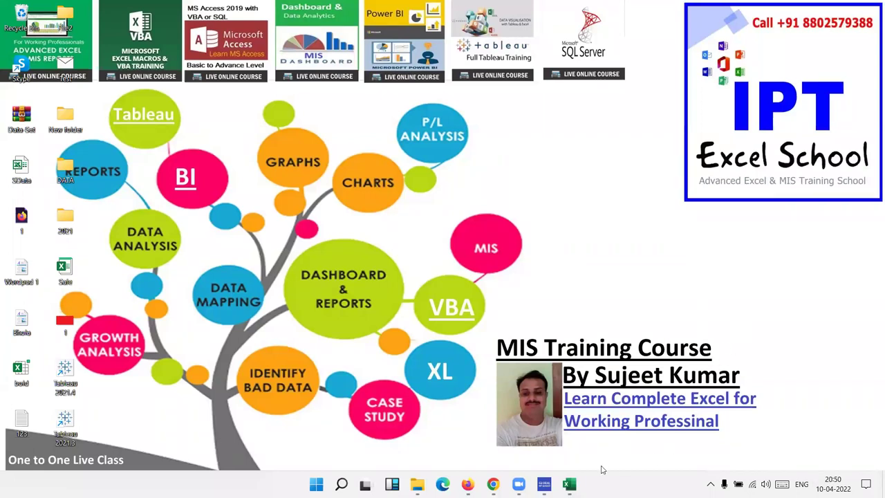
Bring the Book2 workbook back into view, then switch to the Chrome course store window
{"action": "mouse_move", "coordinate": [569, 484]}
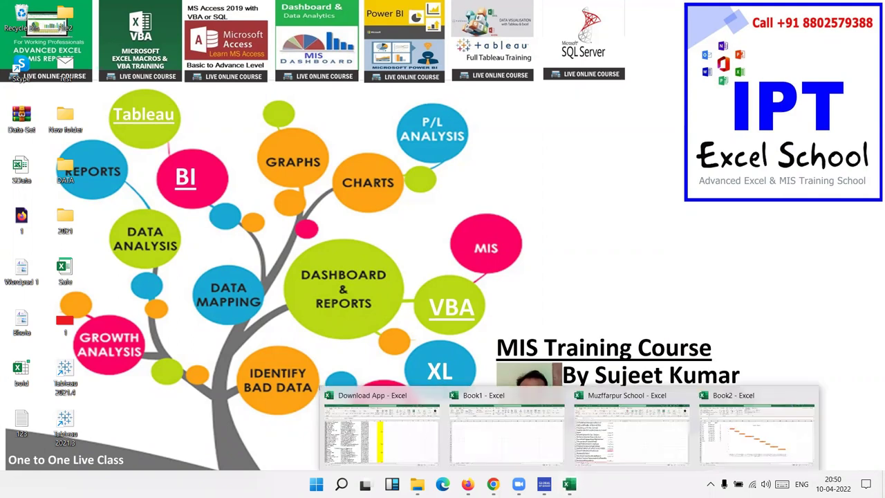
{"action": "left_click", "coordinate": [722, 452]}
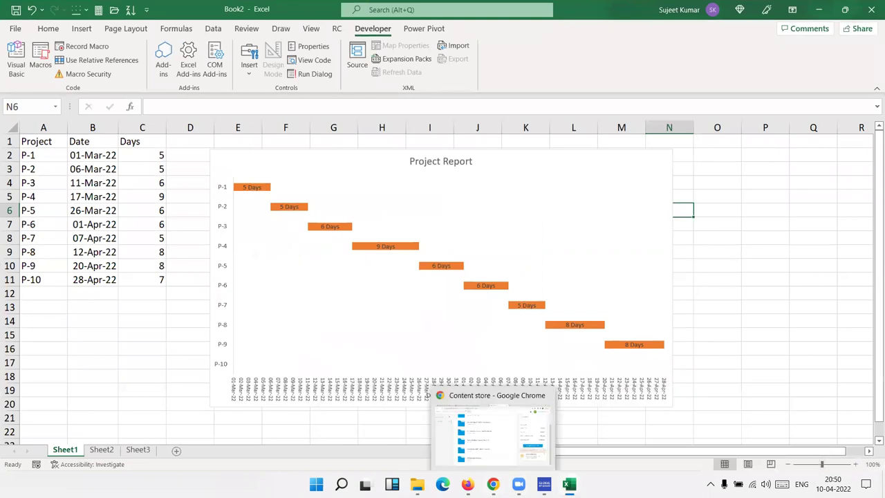
{"action": "left_click", "coordinate": [493, 483]}
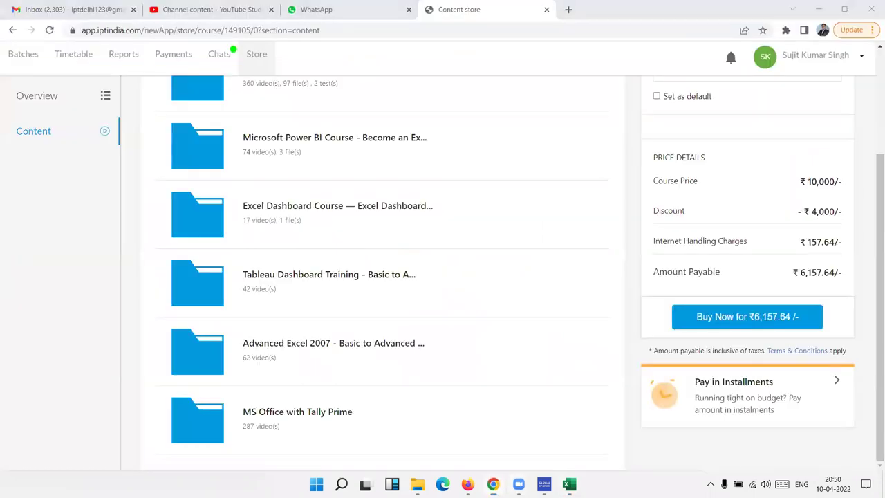
Load the Google Play page for EXCEL MIS TRAINING in a new tab, then minimize Chrome to the desktop
{"action": "mouse_move", "coordinate": [519, 484]}
{"action": "scroll", "coordinate": [513, 300], "scroll_direction": "up", "scroll_amount": 2}
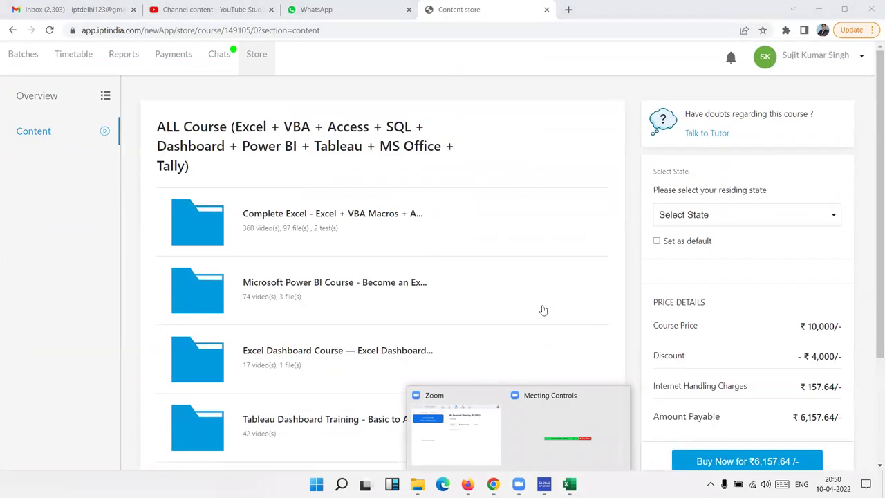
{"action": "key", "text": "ctrl+t"}
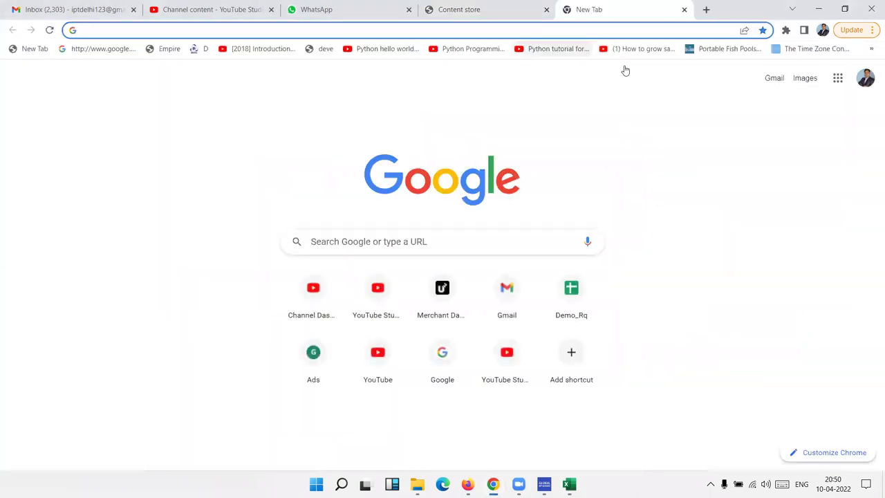
{"action": "type", "text": "pl"}
{"action": "key", "text": "Return"}
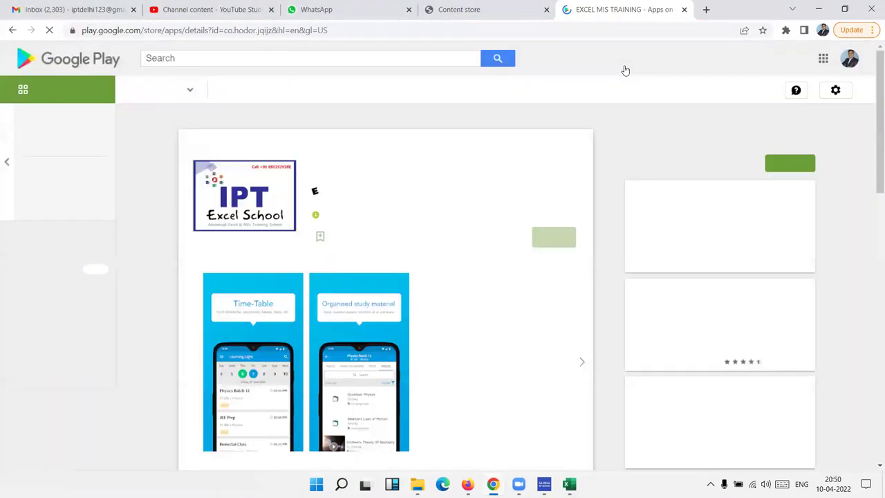
{"action": "double_click", "coordinate": [361, 156]}
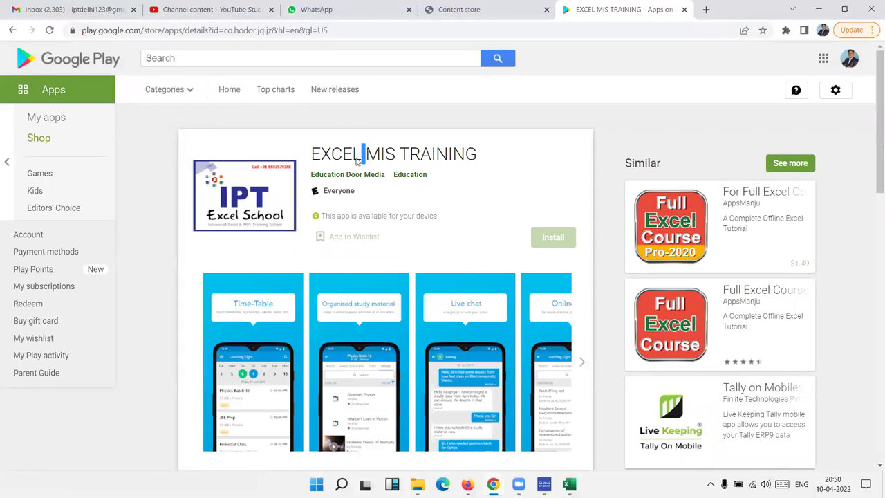
{"action": "key", "text": "super+d"}
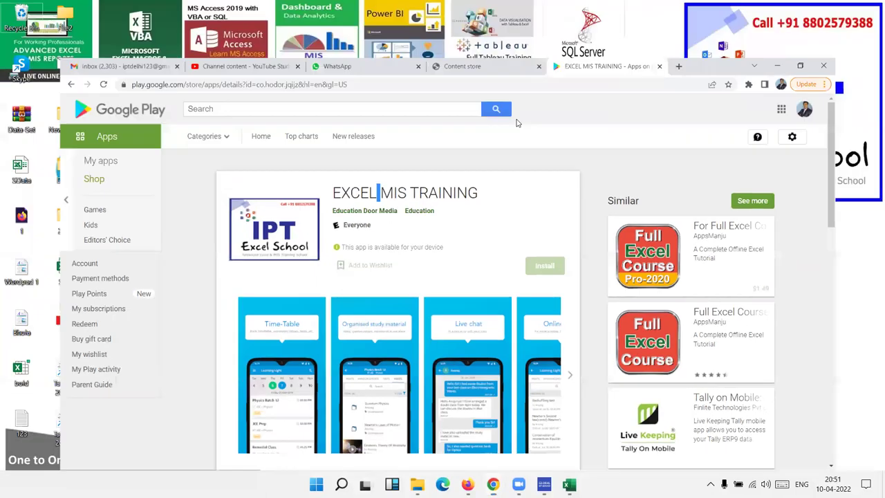